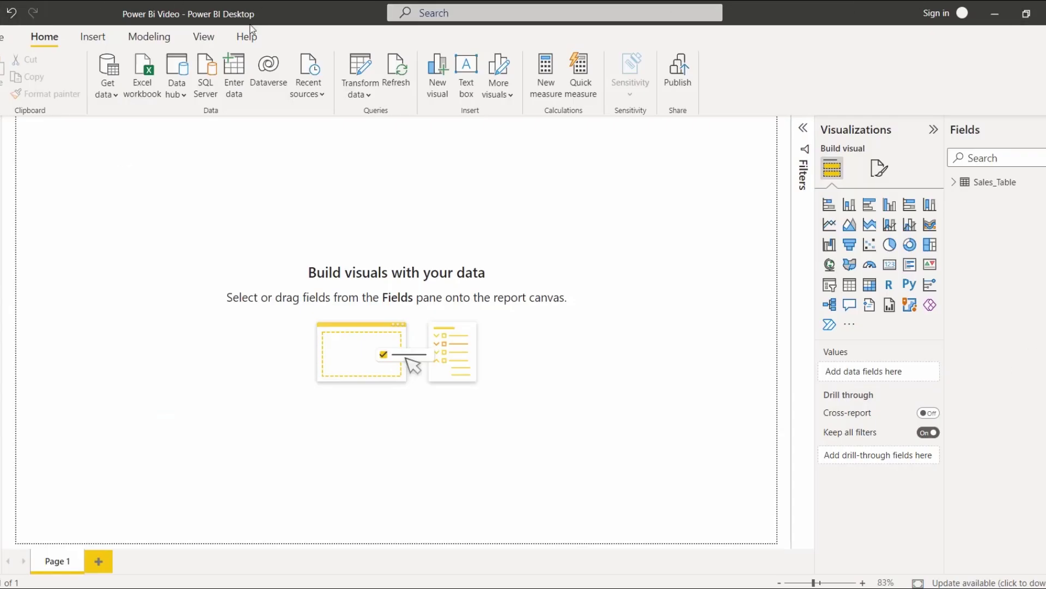
Step: Examine the Sales_Table field list and its data rows, and return to the report canvas
left_click(954, 182)
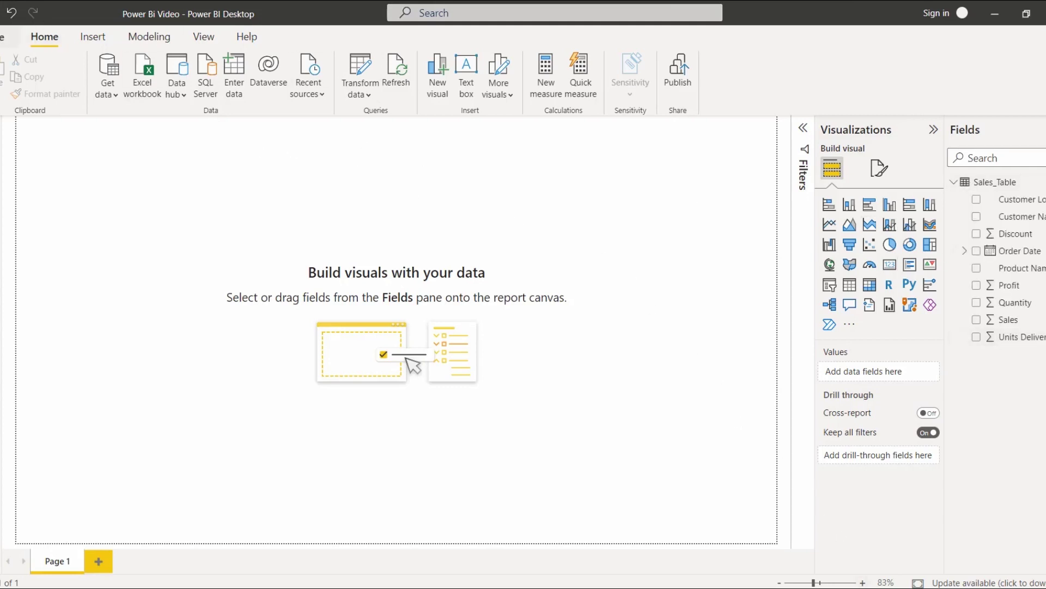
left_click(5, 163)
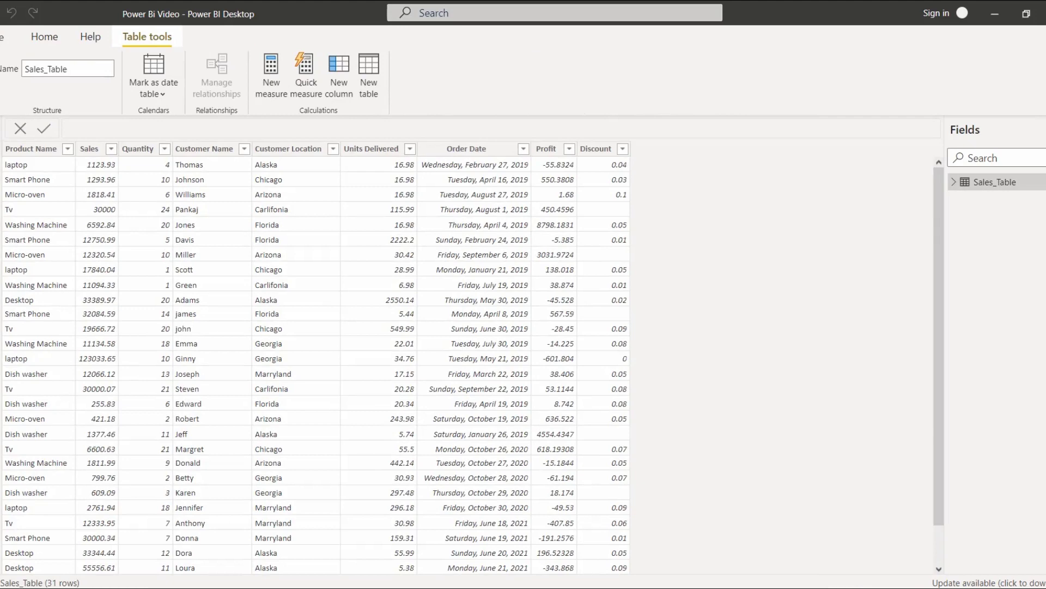
left_click(4, 137)
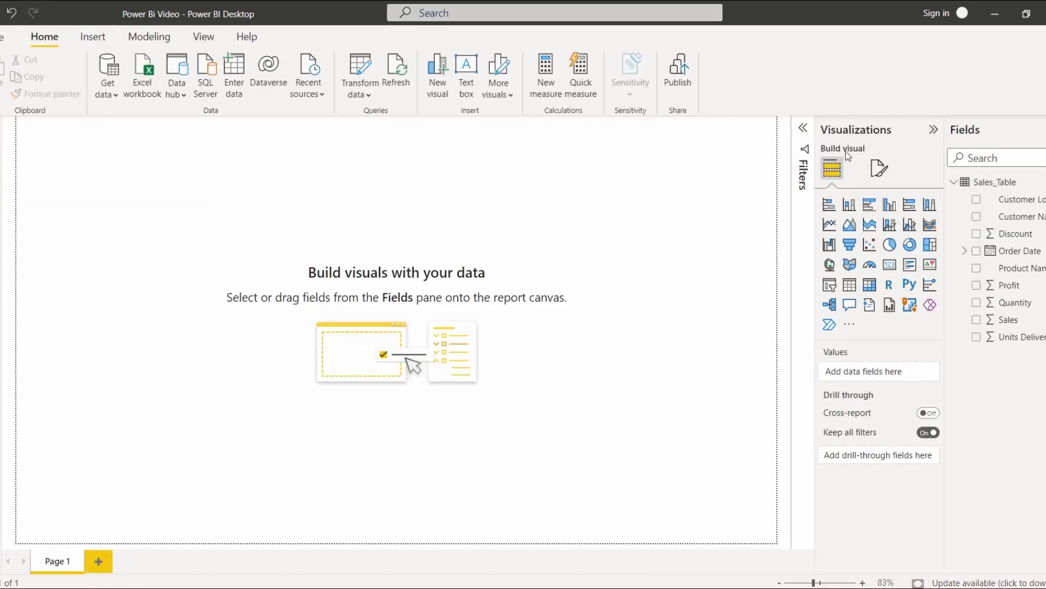
Step: Insert a table visual on the report page with Product Name and Sales as its columns
left_click(849, 290)
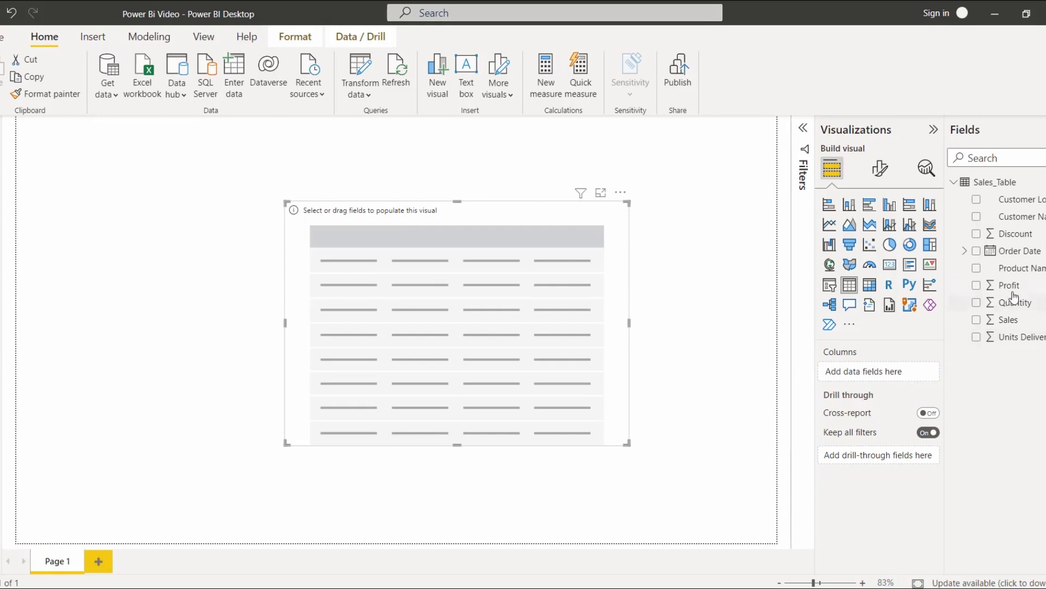
left_click_drag(1026, 271, 893, 371)
left_click_drag(1027, 322, 883, 387)
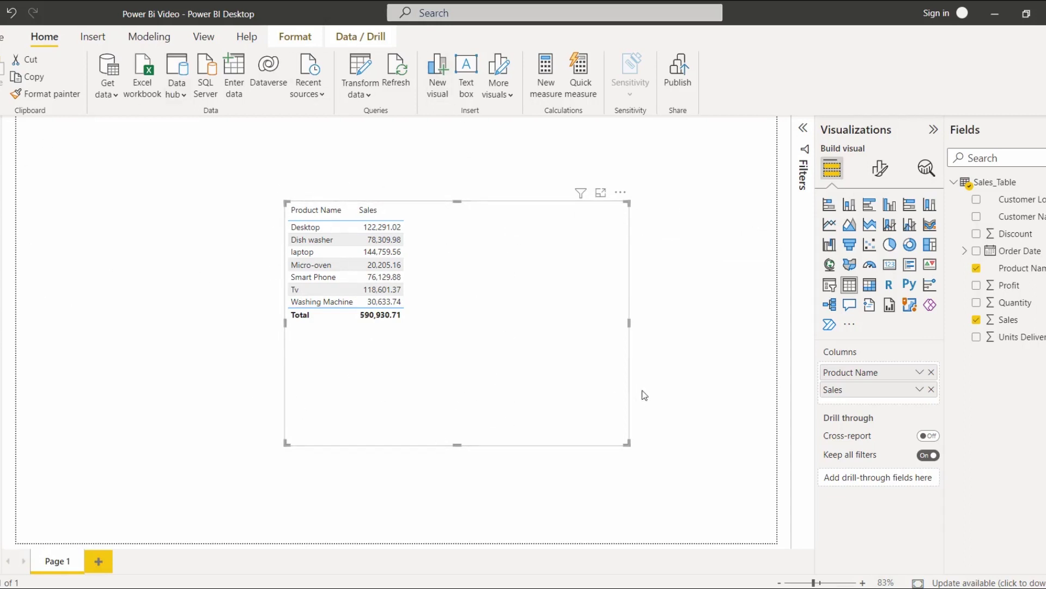
Step: Try the Bold header style preset on the table visual and replace it with the Alternating rows preset
left_click(881, 170)
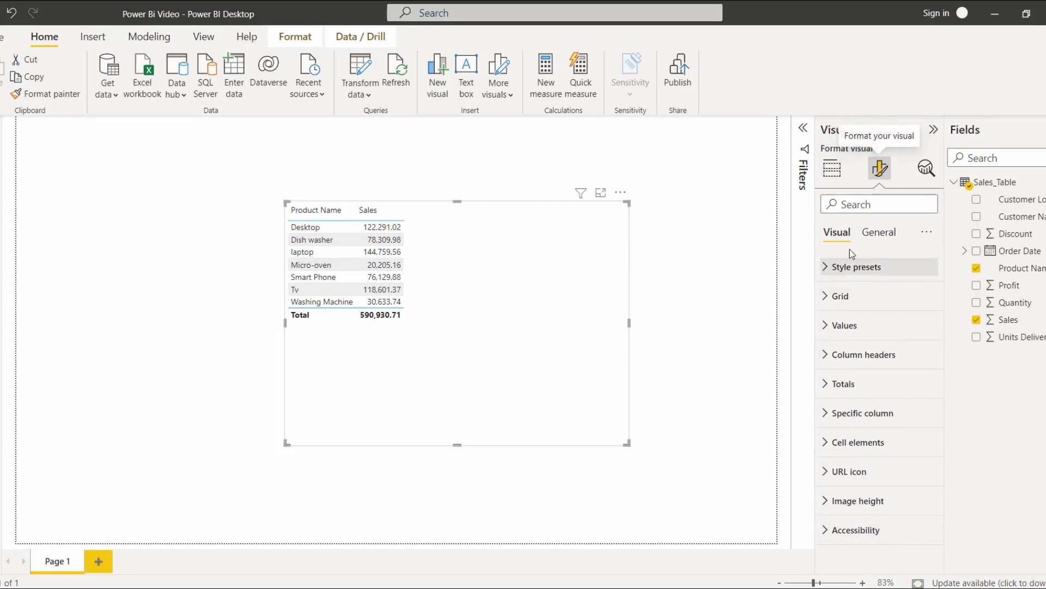
left_click(886, 233)
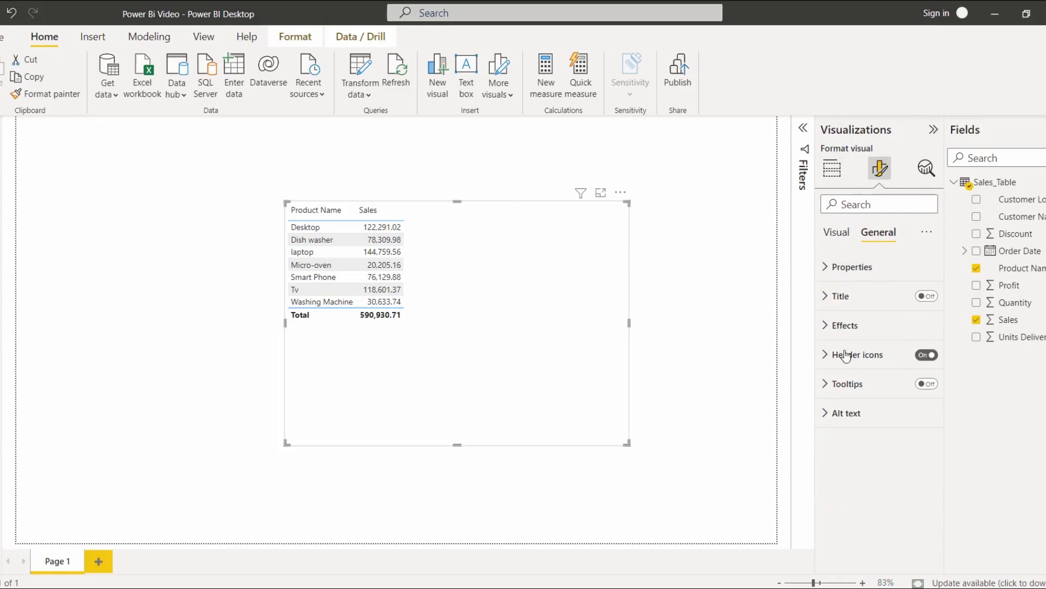
left_click(846, 241)
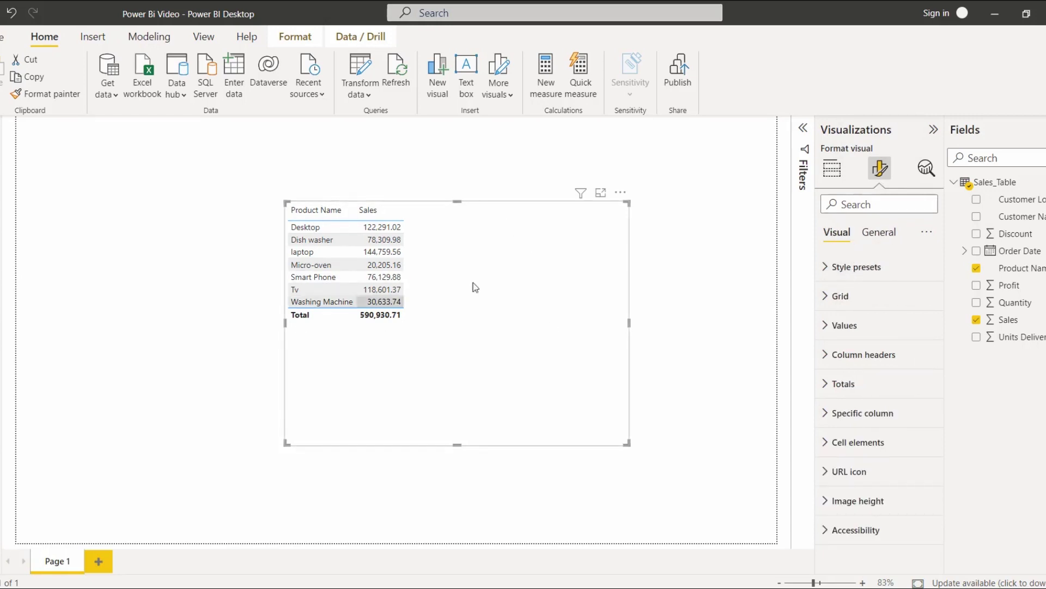
left_click(892, 271)
left_click(870, 289)
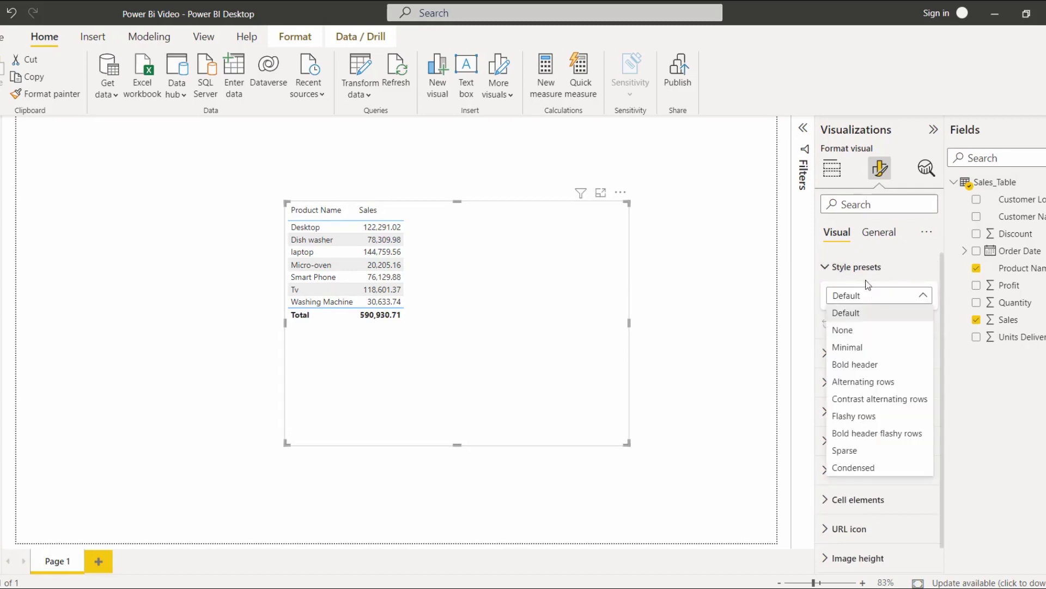
left_click(868, 365)
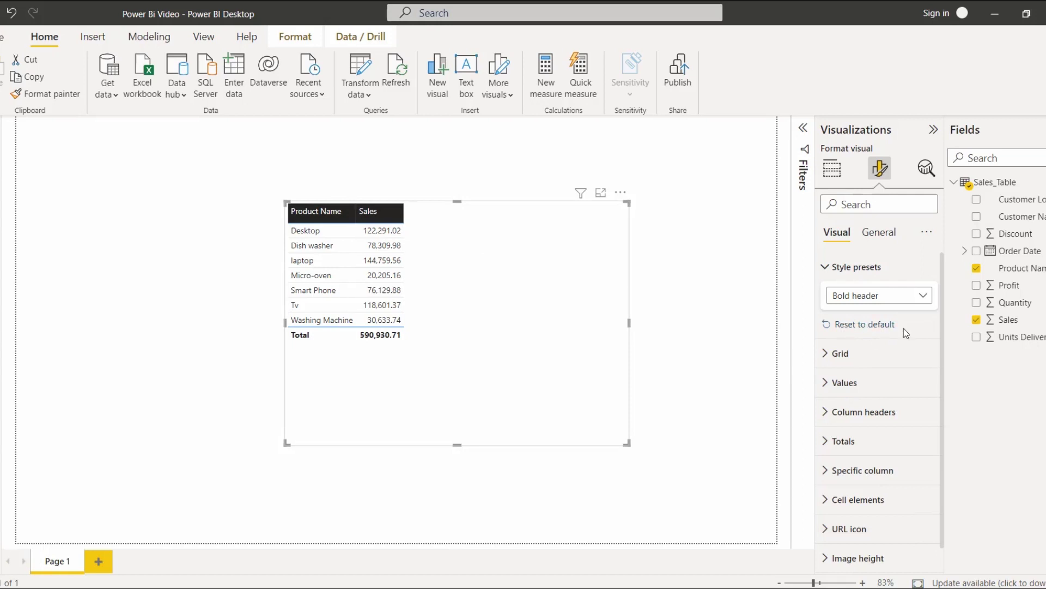
left_click(917, 294)
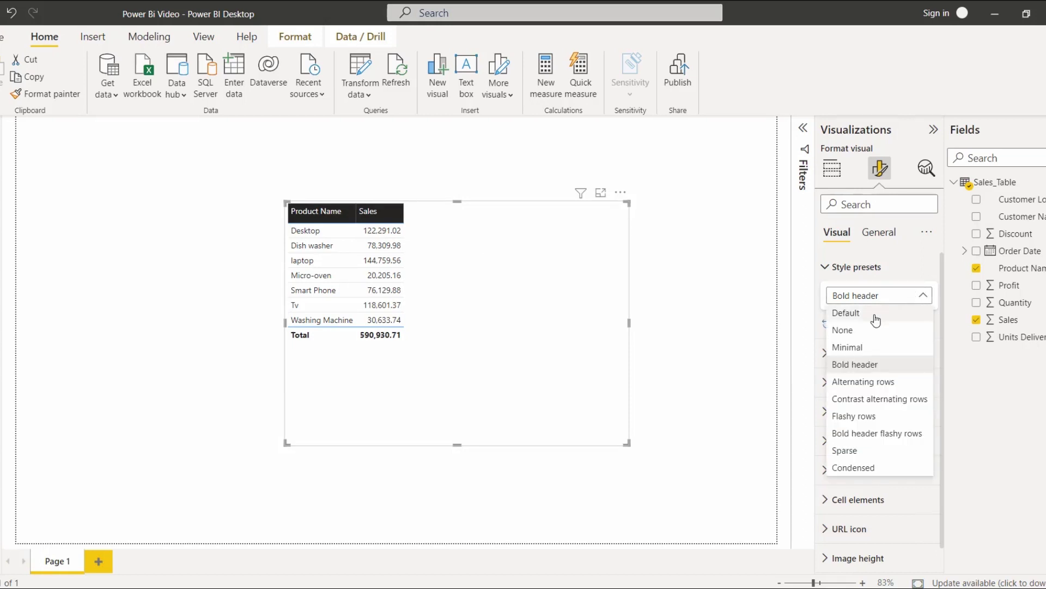
left_click(867, 382)
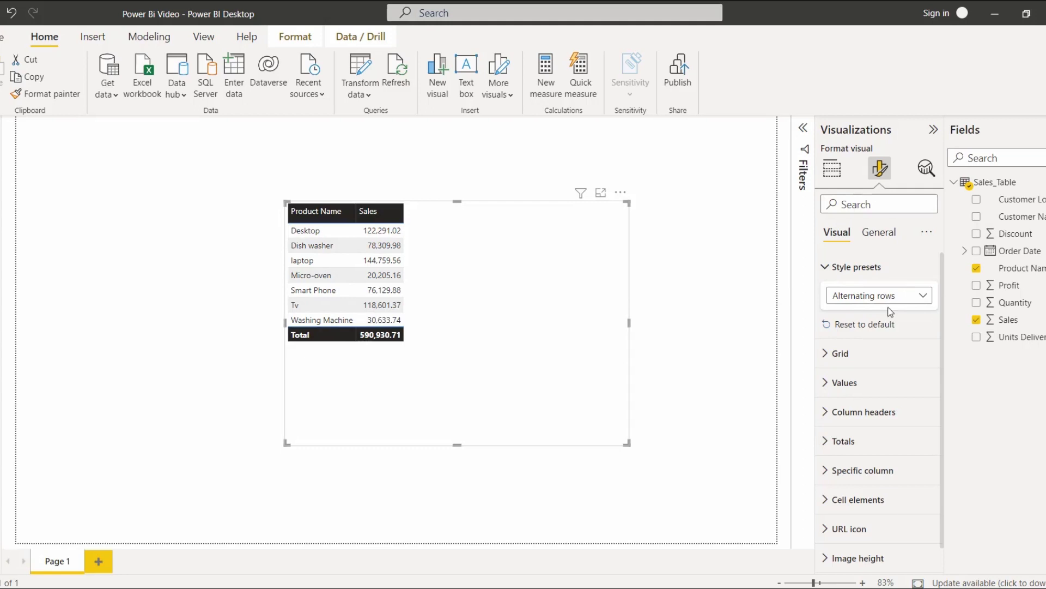
Step: Turn on the table's vertical gridlines and colour its horizontal gridlines purple
left_click(844, 268)
left_click(856, 296)
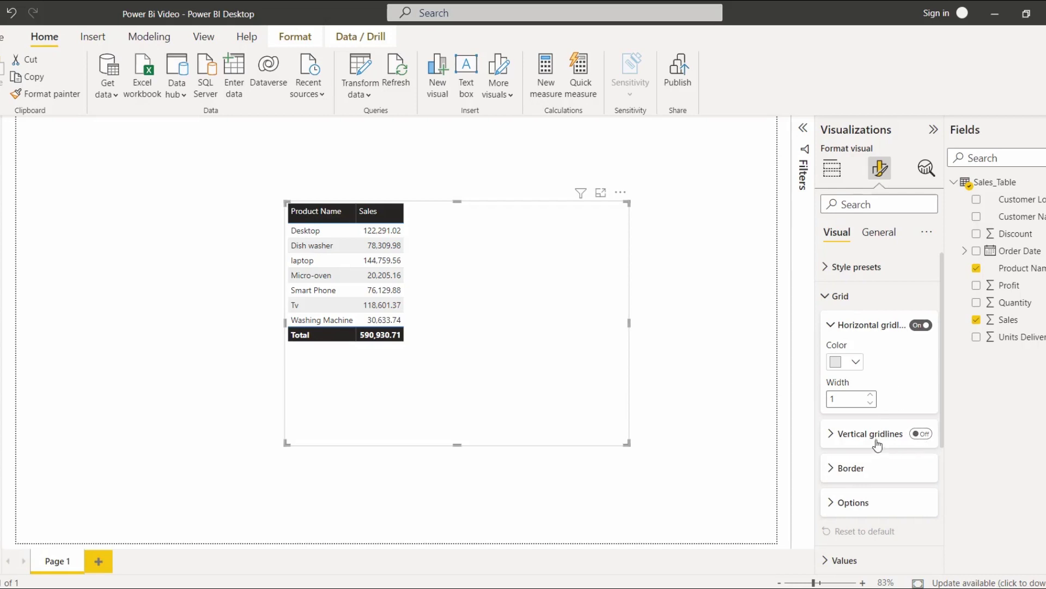
left_click(877, 446)
left_click(921, 434)
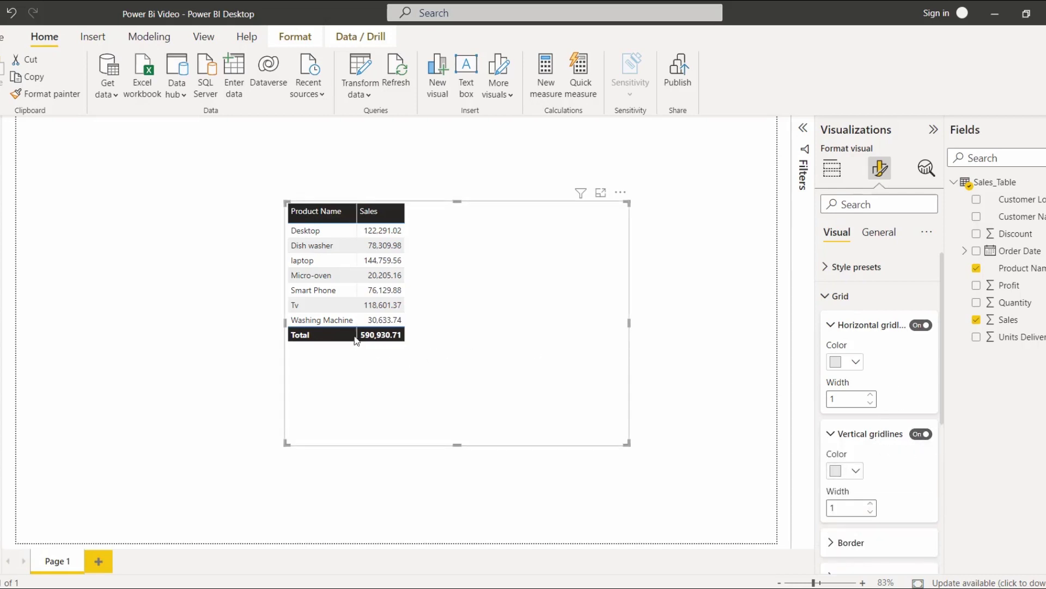
left_click(855, 362)
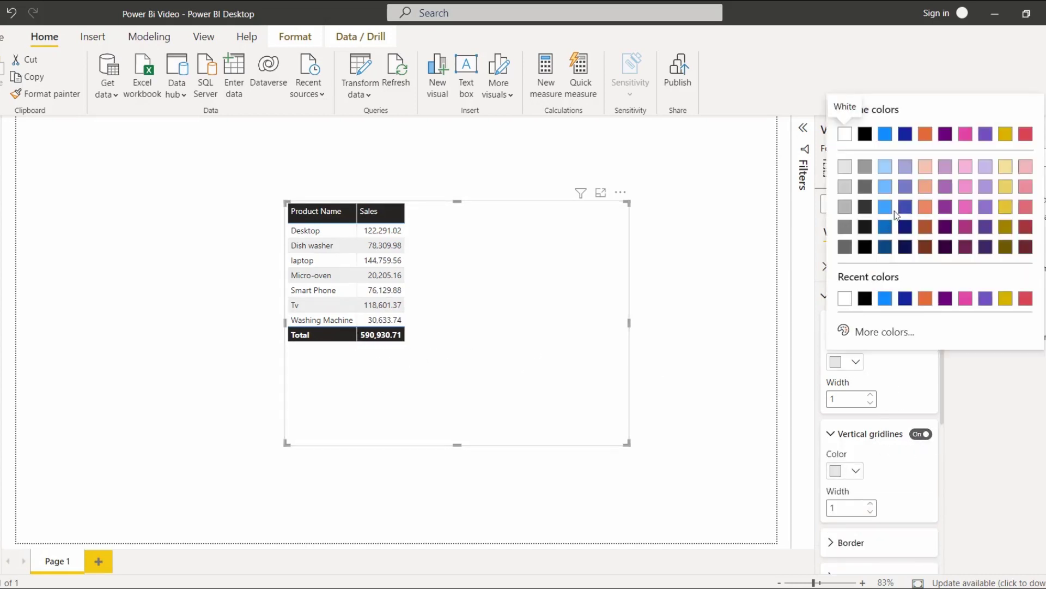
left_click(946, 206)
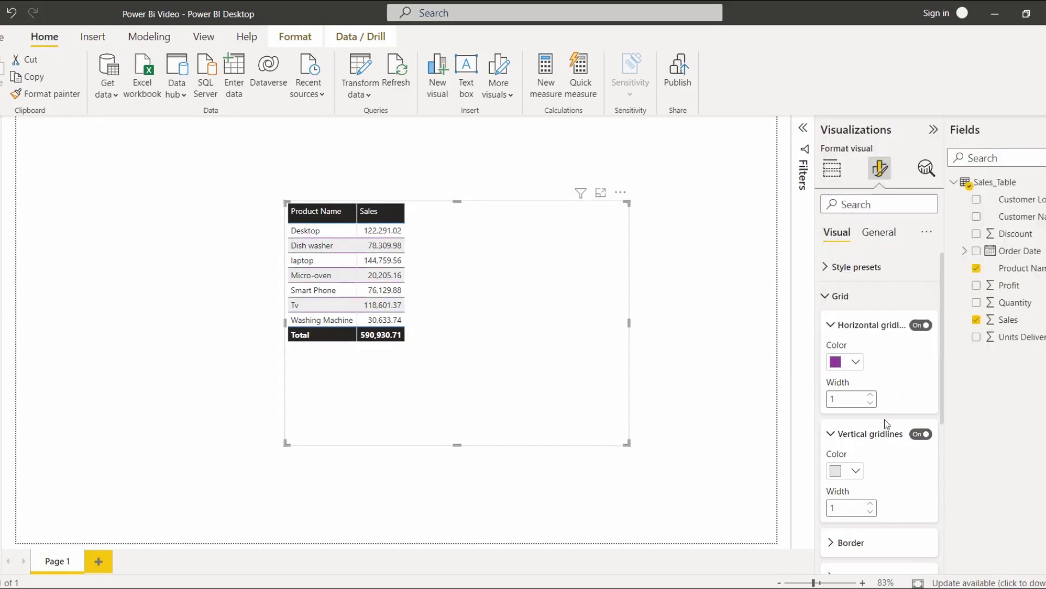
Step: Colour the vertical gridlines purple and set both horizontal and vertical gridline widths to 3
left_click(858, 472)
left_click(845, 406)
left_click(871, 395)
left_click(871, 395)
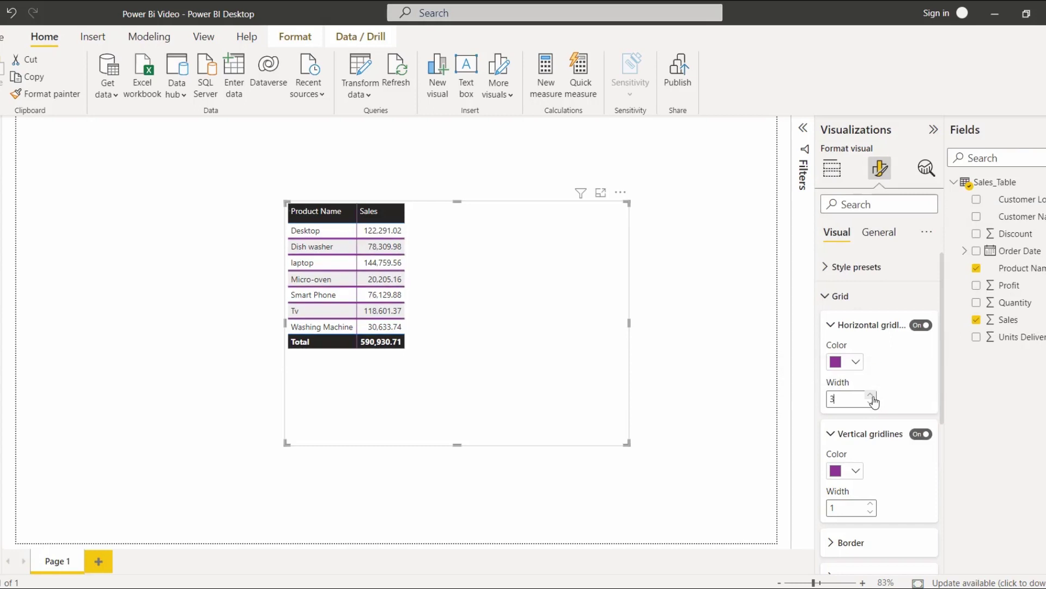
left_click(871, 505)
left_click(871, 504)
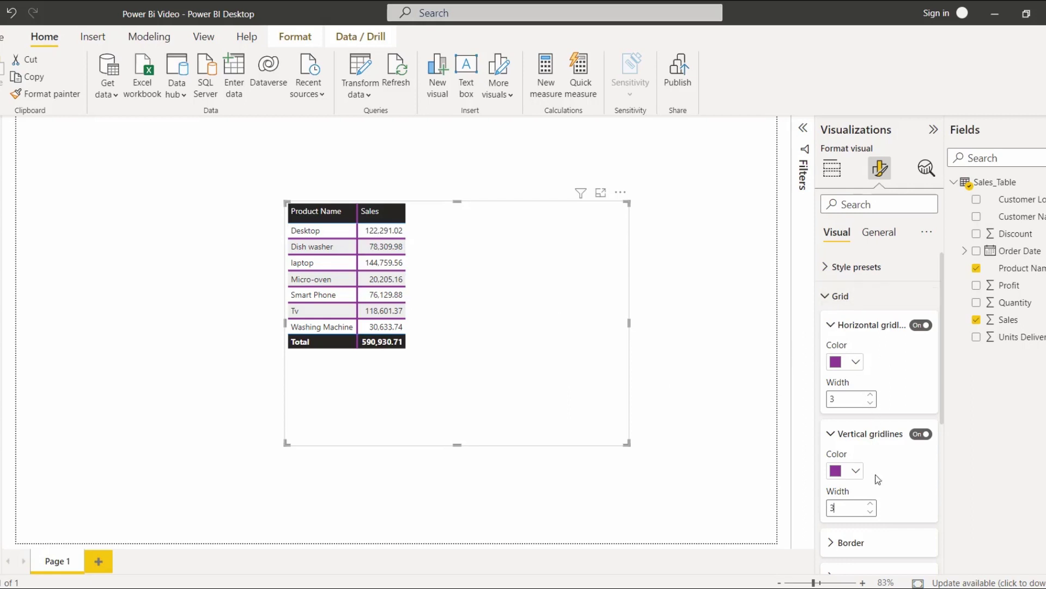
Step: Add top, bottom, left and right borders to the table's Column header section
scroll(866, 444, "down", 3)
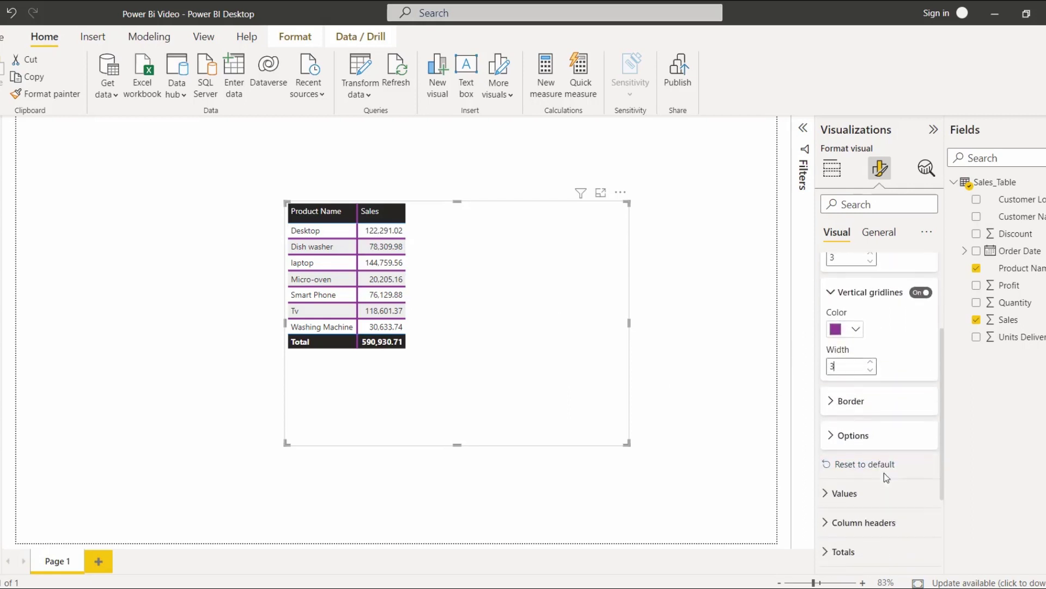
left_click(863, 403)
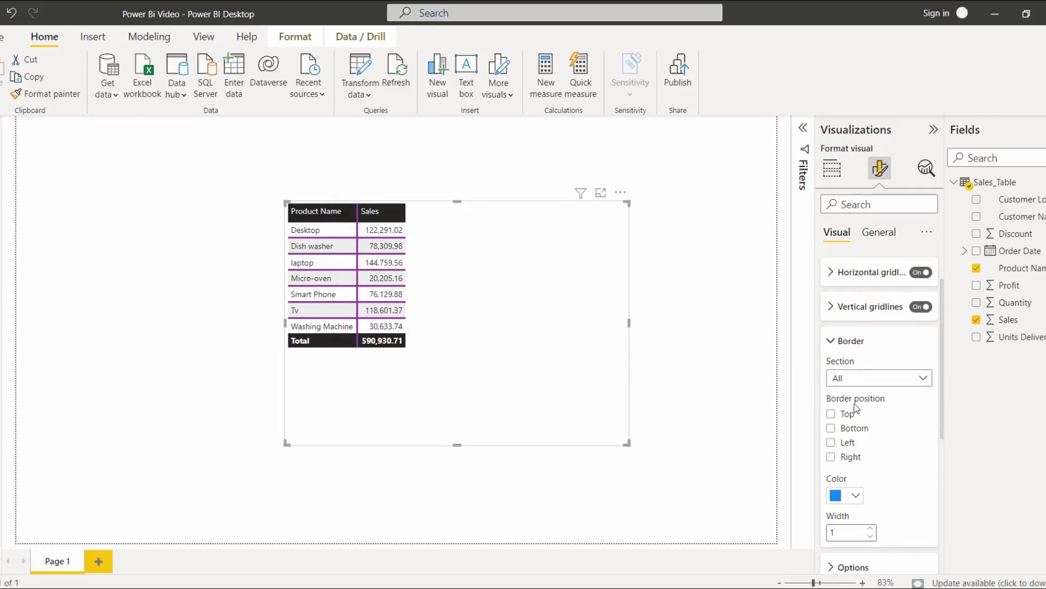
left_click(893, 378)
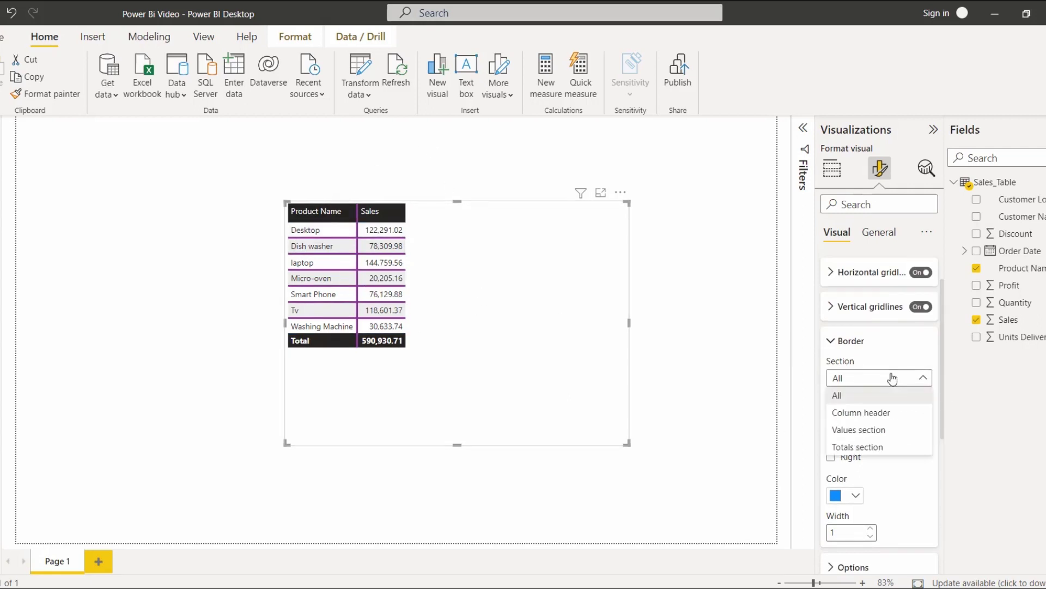
left_click(879, 414)
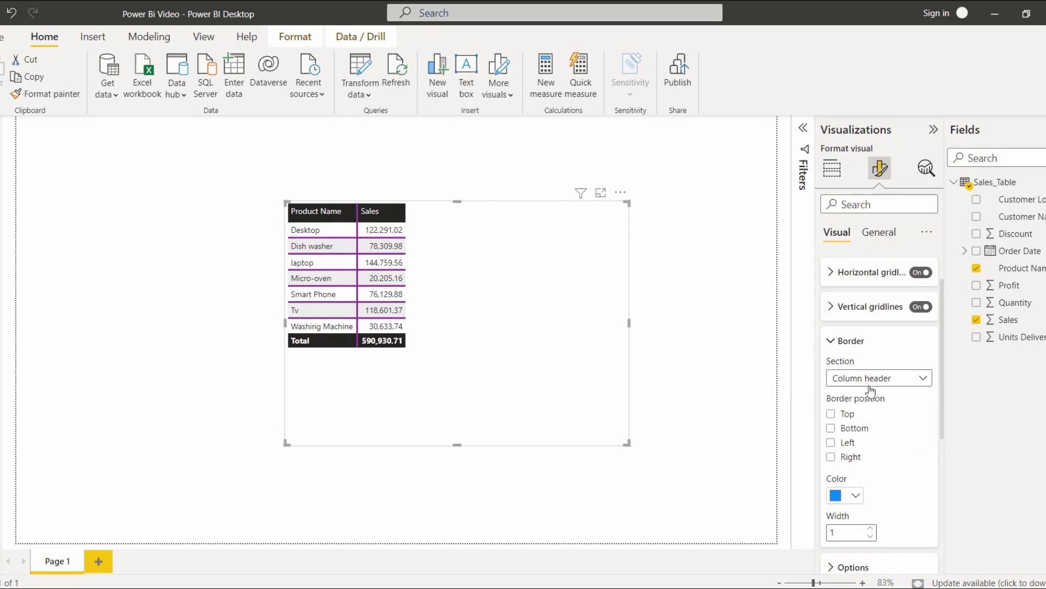
left_click(846, 415)
left_click(849, 429)
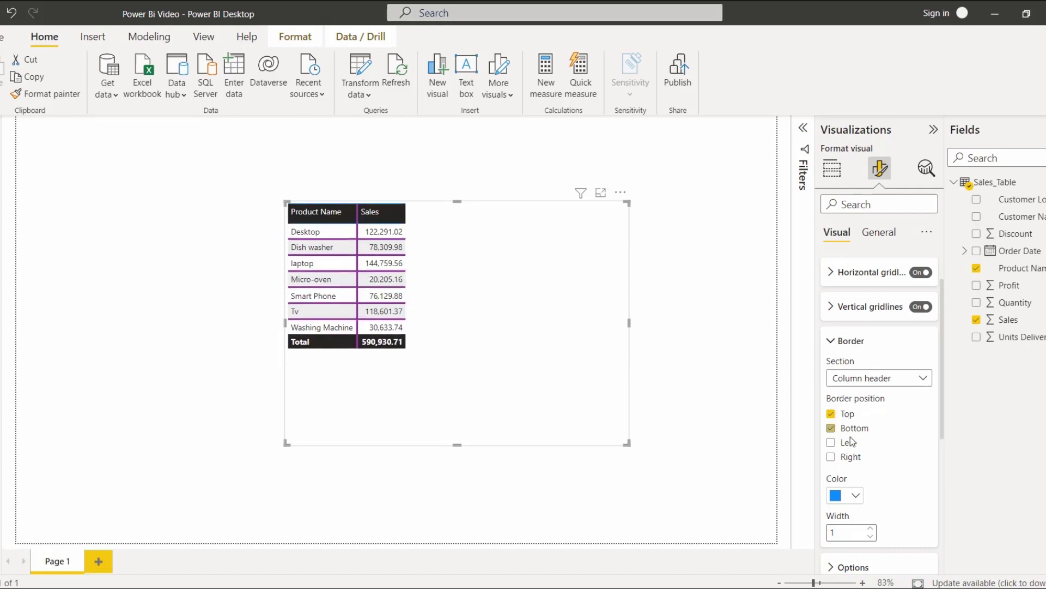
left_click(848, 444)
left_click(849, 457)
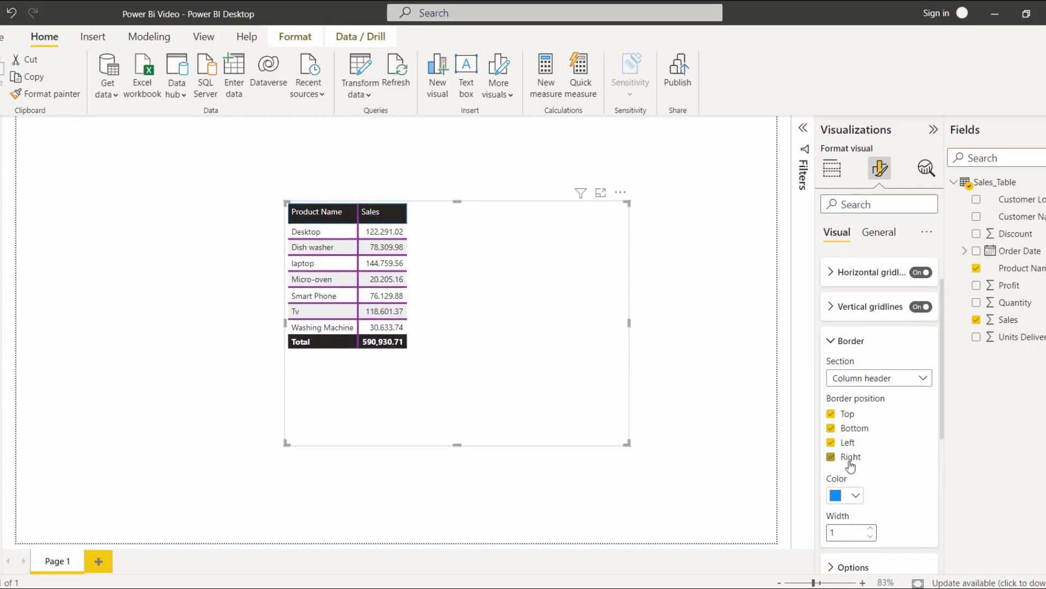
Step: Set the column header border width to 6
left_click(867, 532)
left_click(867, 531)
left_click(866, 532)
left_click(867, 532)
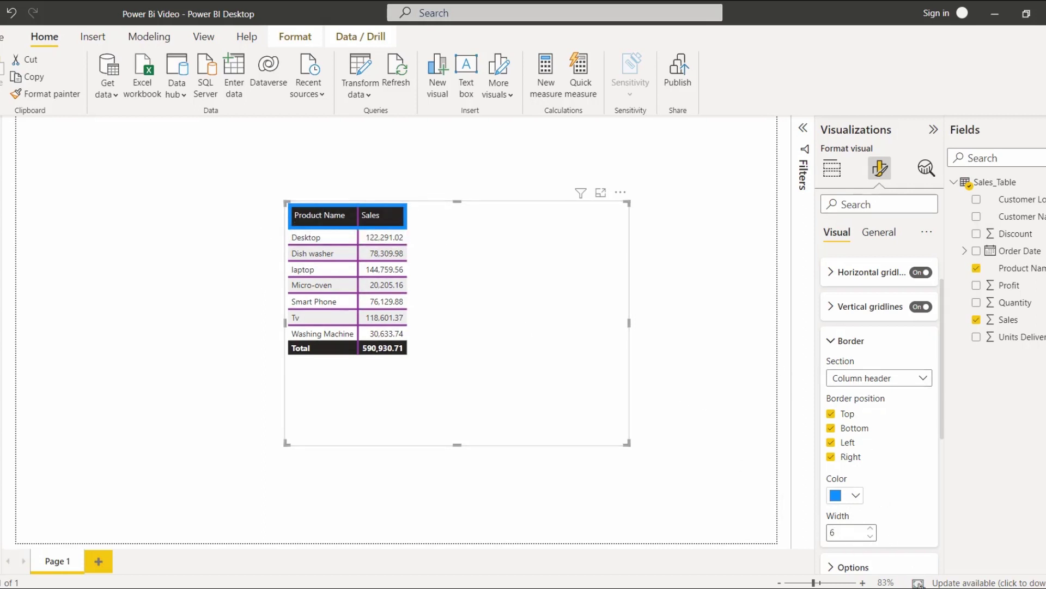
Step: Set the table grid's row padding to 5 and its global font size to 14
left_click(846, 566)
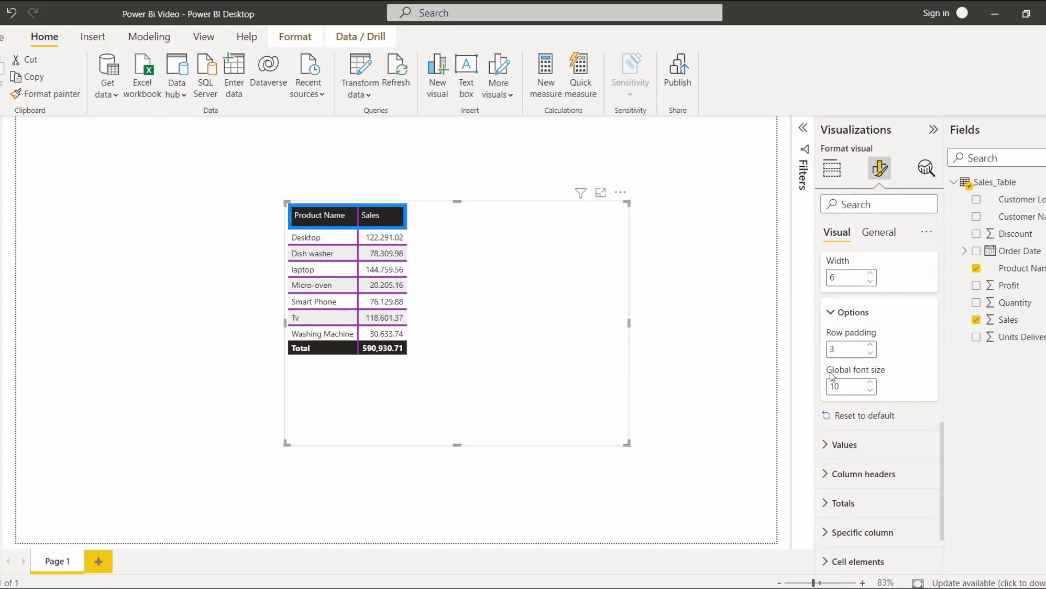
left_click(871, 345)
left_click(871, 345)
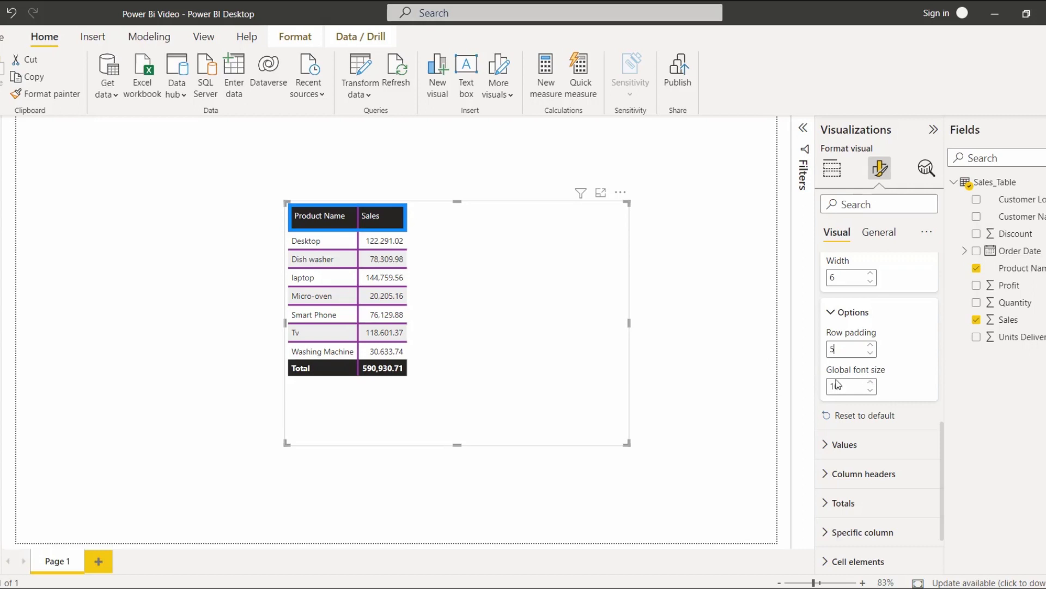
left_click(871, 382)
left_click(871, 382)
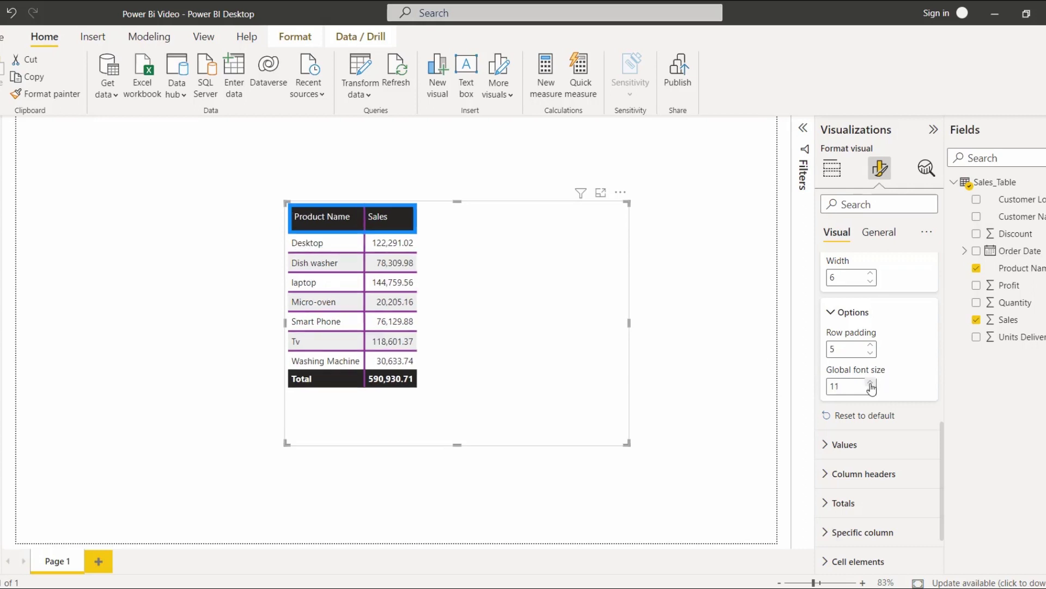
left_click(871, 382)
left_click(871, 383)
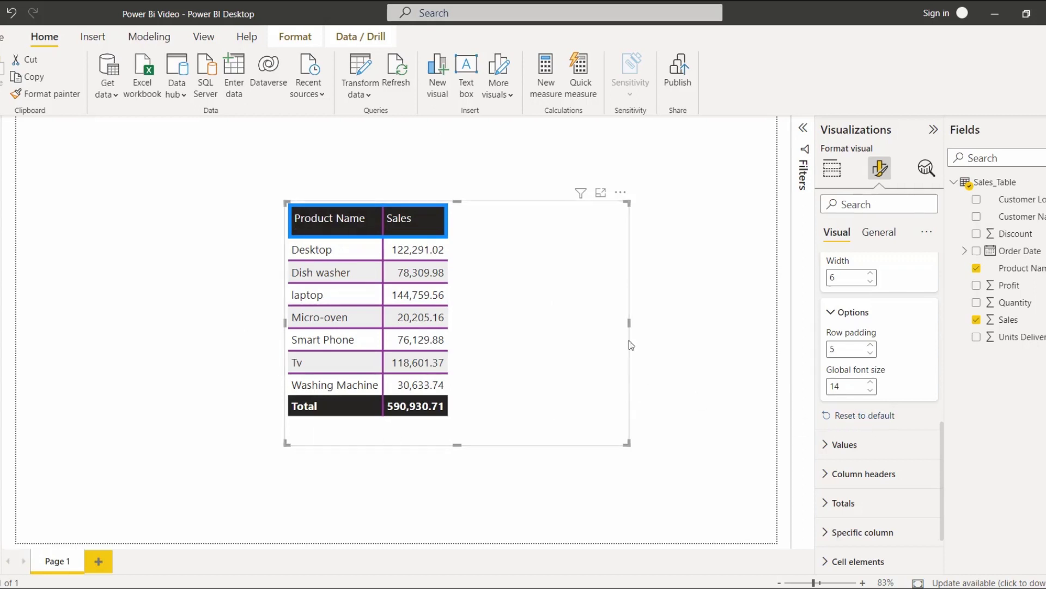
Step: Reset all grid formatting of the table to default
left_click(852, 417)
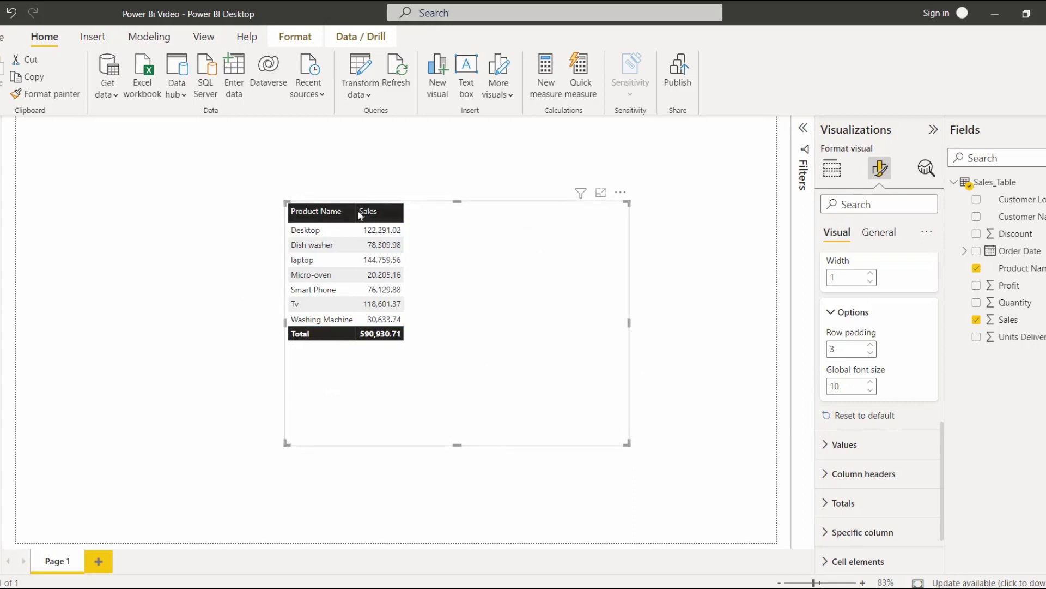
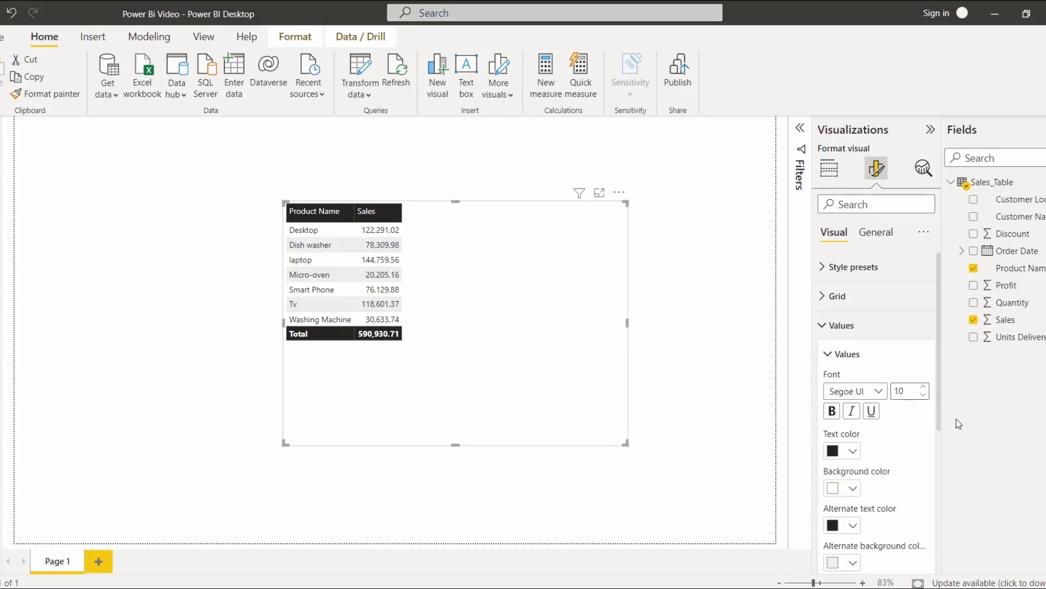
Step: Browse the fonts for the table's values, keep Segoe UI, and set the values' font size to 11
scroll(905, 420, "down", 2)
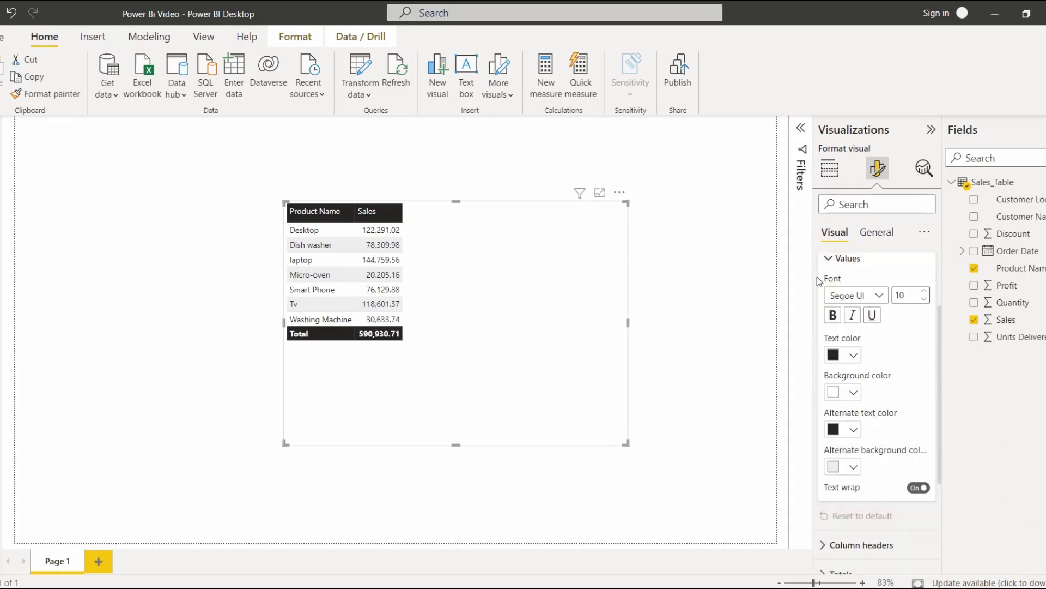
left_click(879, 297)
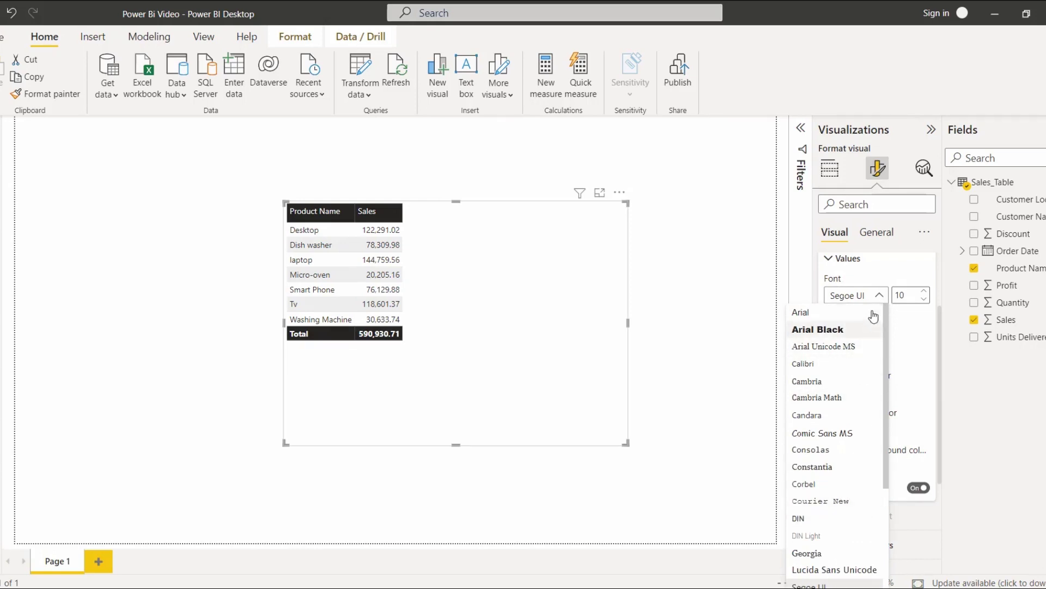
left_click(859, 299)
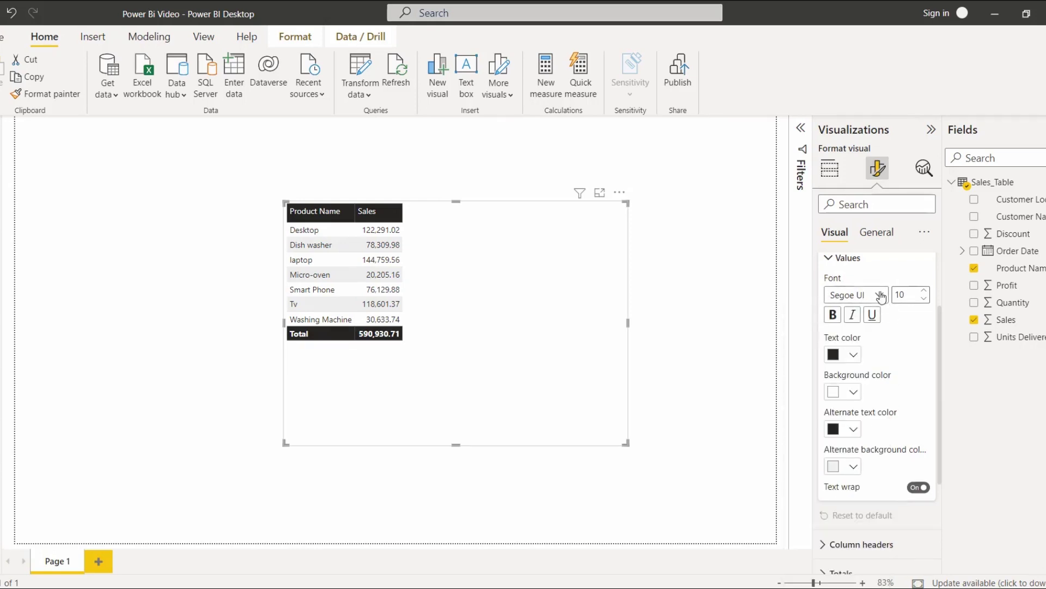
left_click(925, 291)
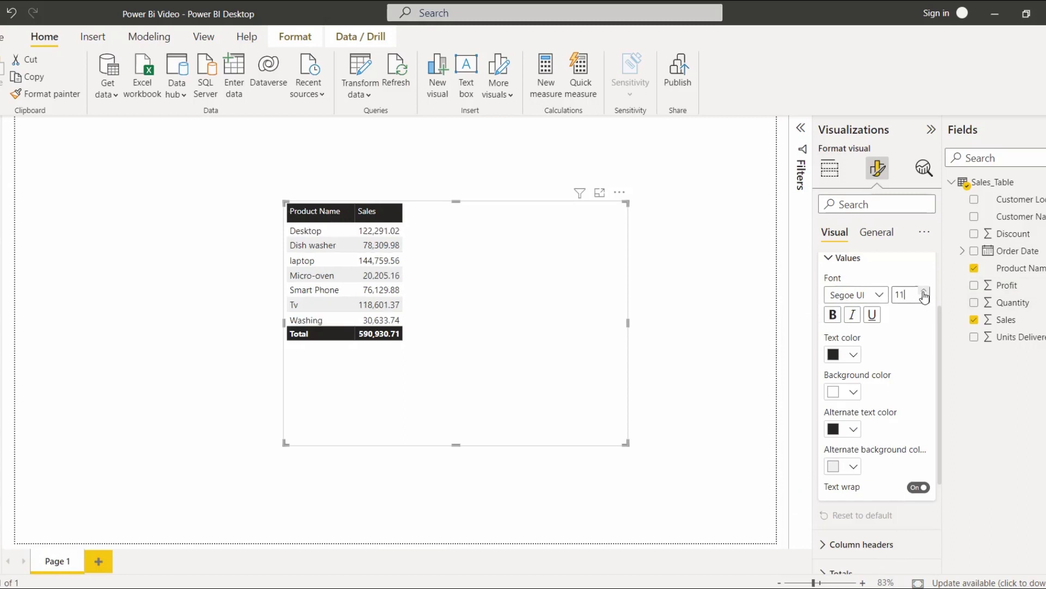
Step: Set the font size of the table's values to 15
left_click(925, 292)
left_click(924, 291)
left_click(924, 291)
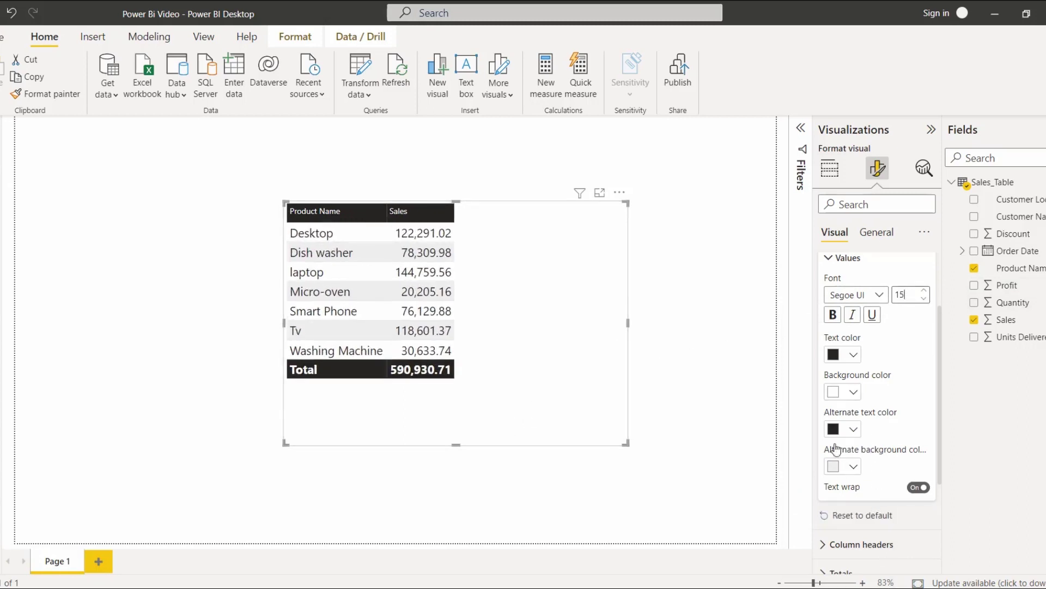
Step: Try dark blue as the values' text color, change it to dark red, and set their background color to light indigo
left_click(852, 356)
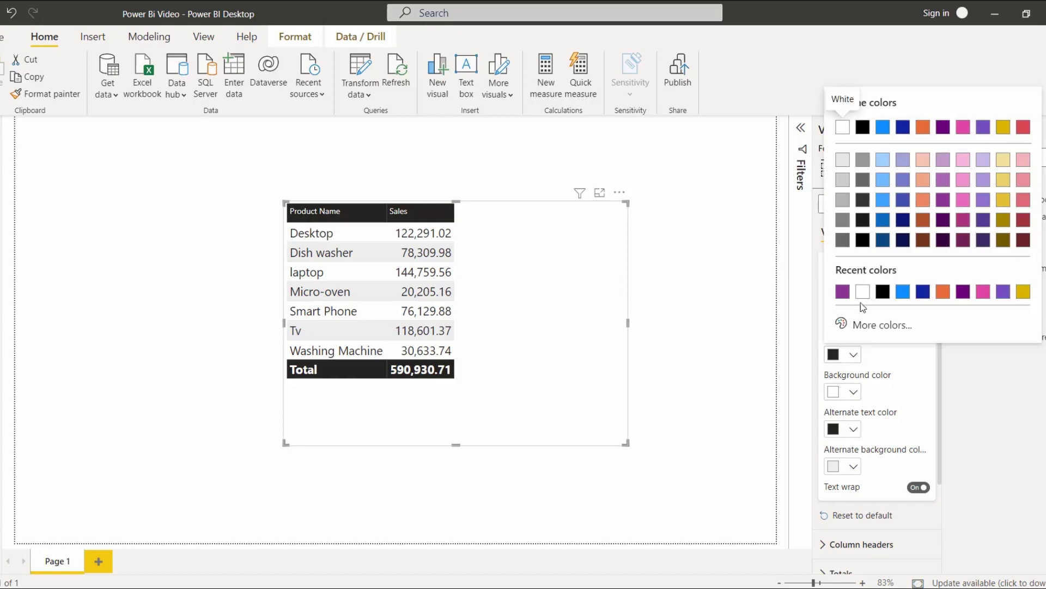
left_click(899, 244)
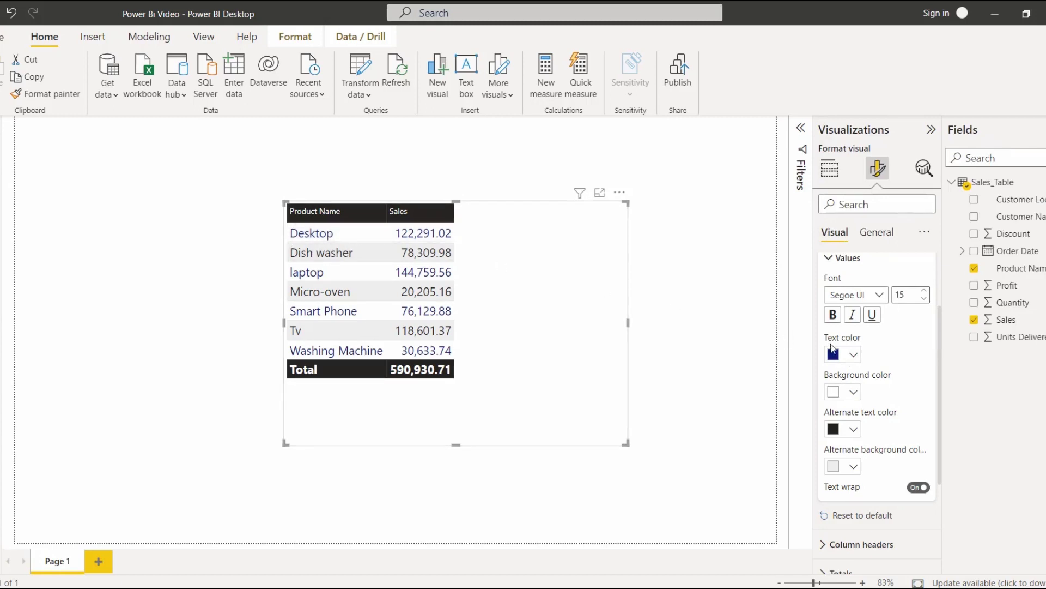
left_click(845, 355)
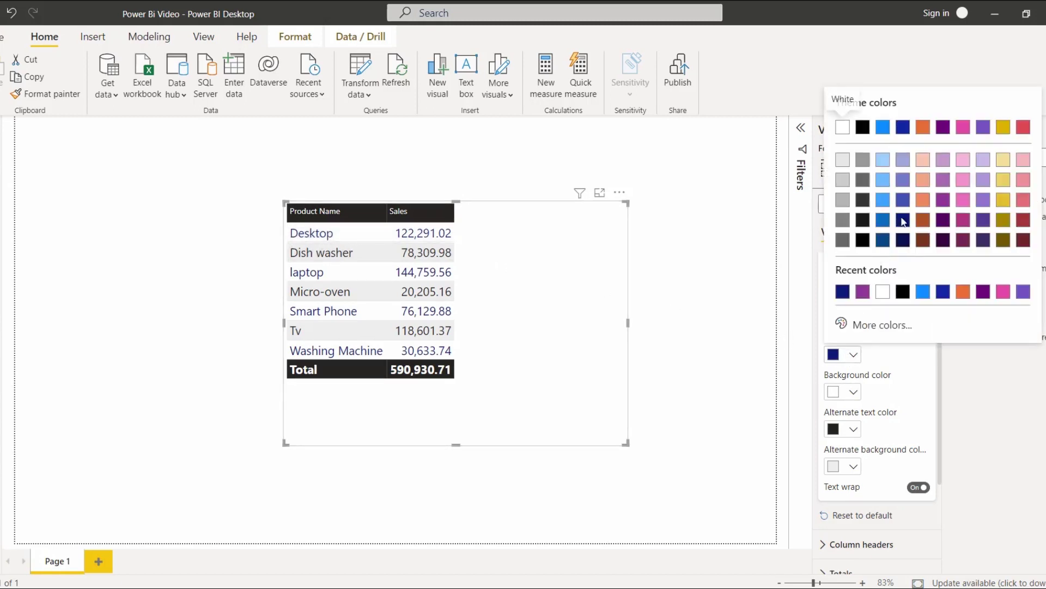
left_click(1023, 220)
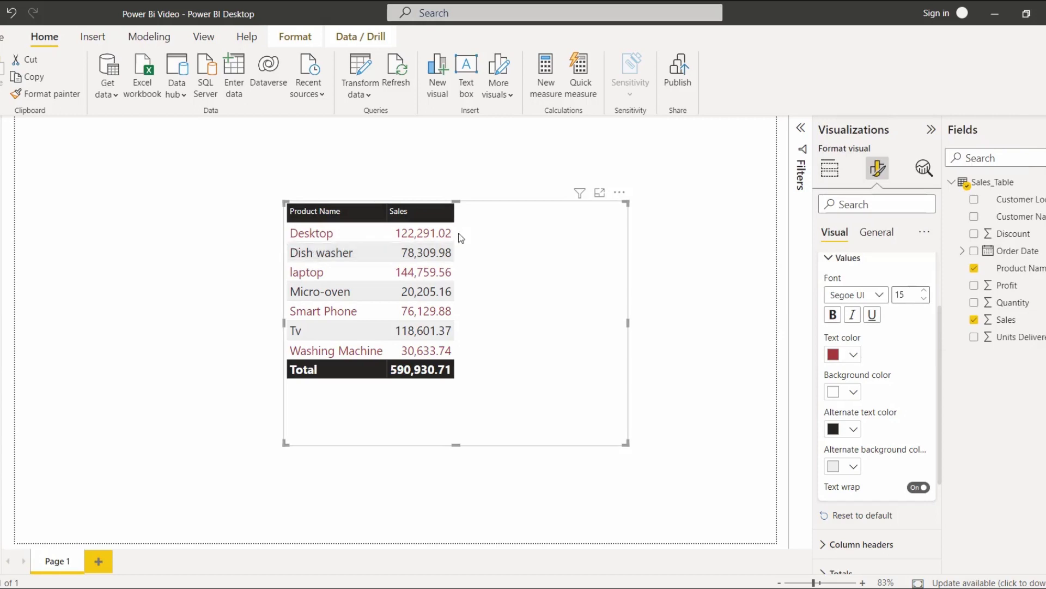
left_click(854, 391)
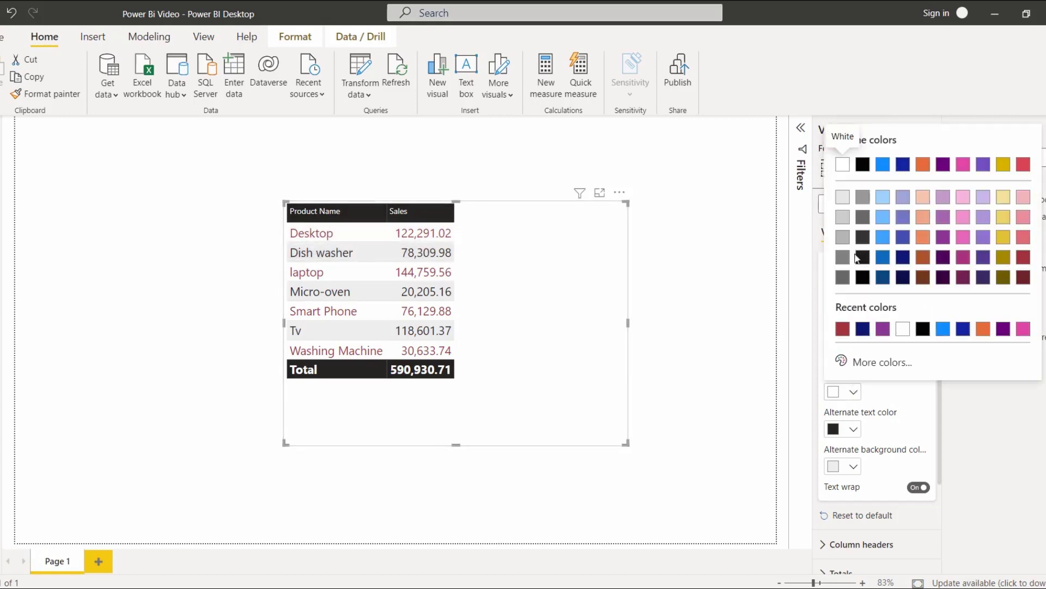
left_click(903, 202)
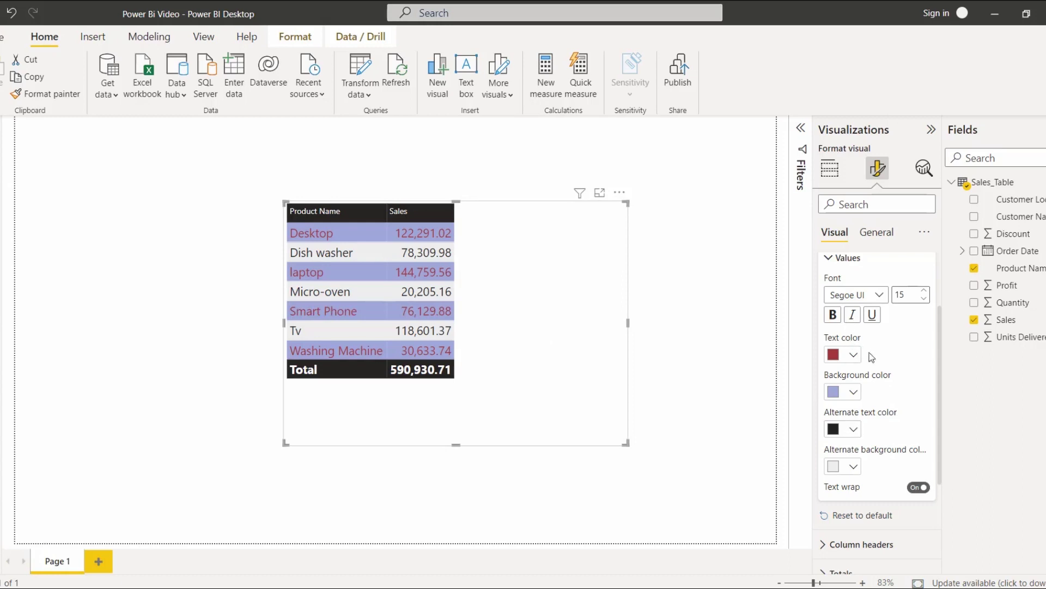
Step: Reset all formatting of the table's values to default
left_click_drag(940, 355, 940, 286)
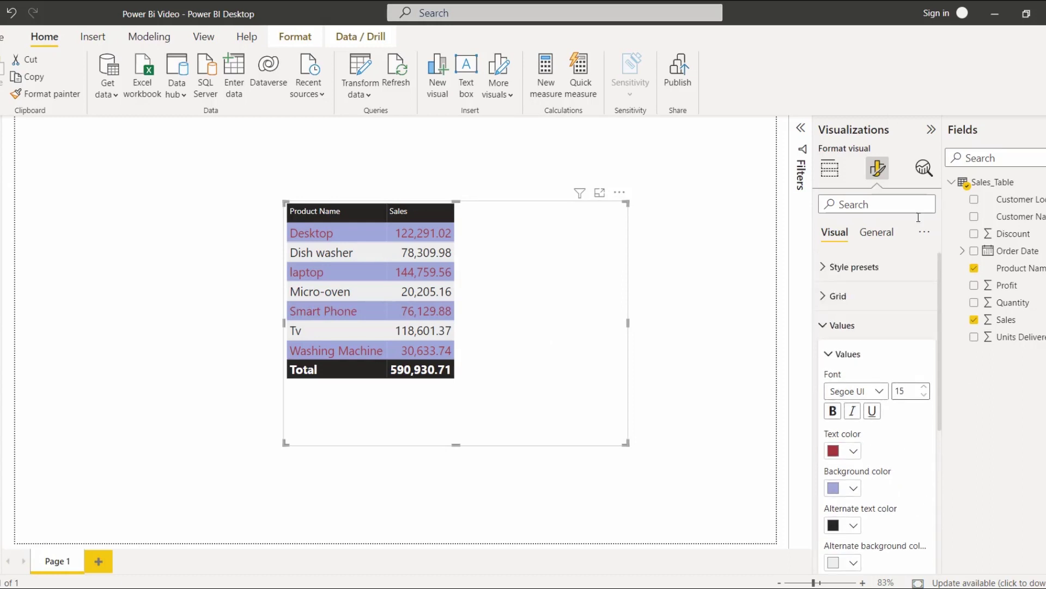
left_click(881, 276)
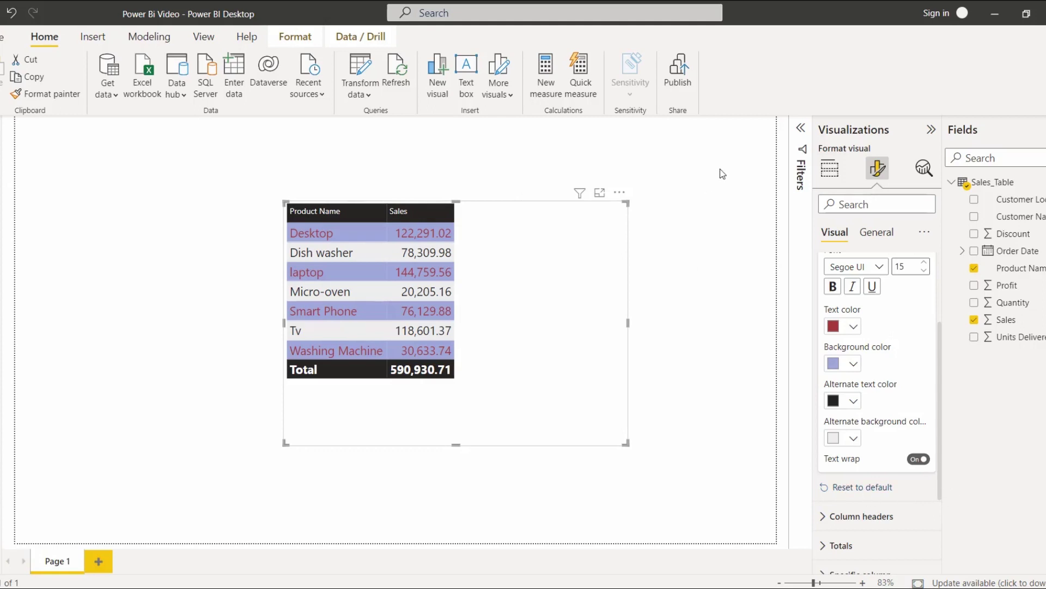
left_click(866, 478)
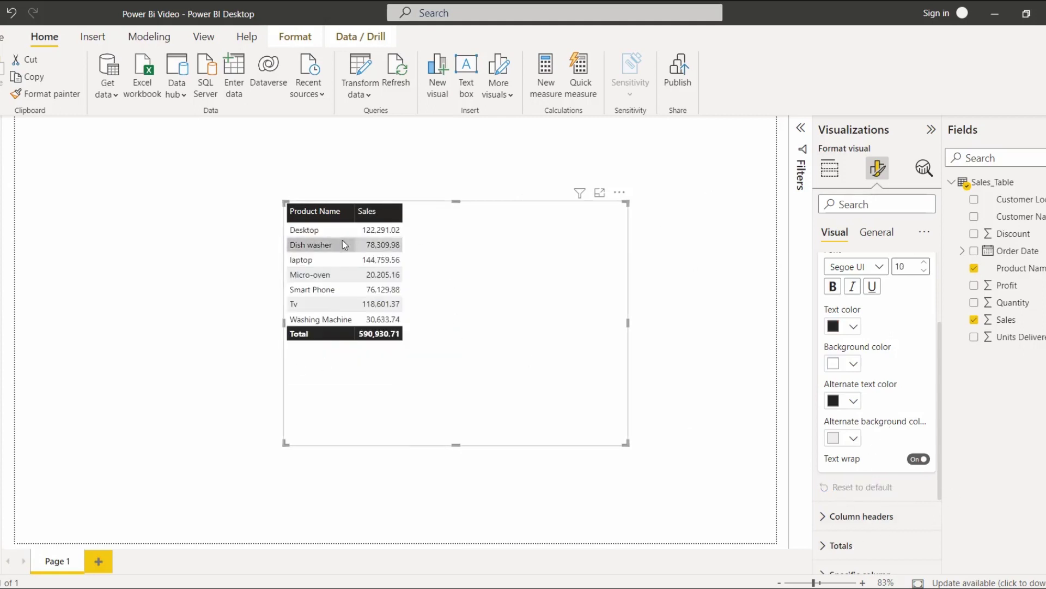
Step: Set the font size of the table's values to 18 and close the values settings
scroll(924, 273, "up", 8)
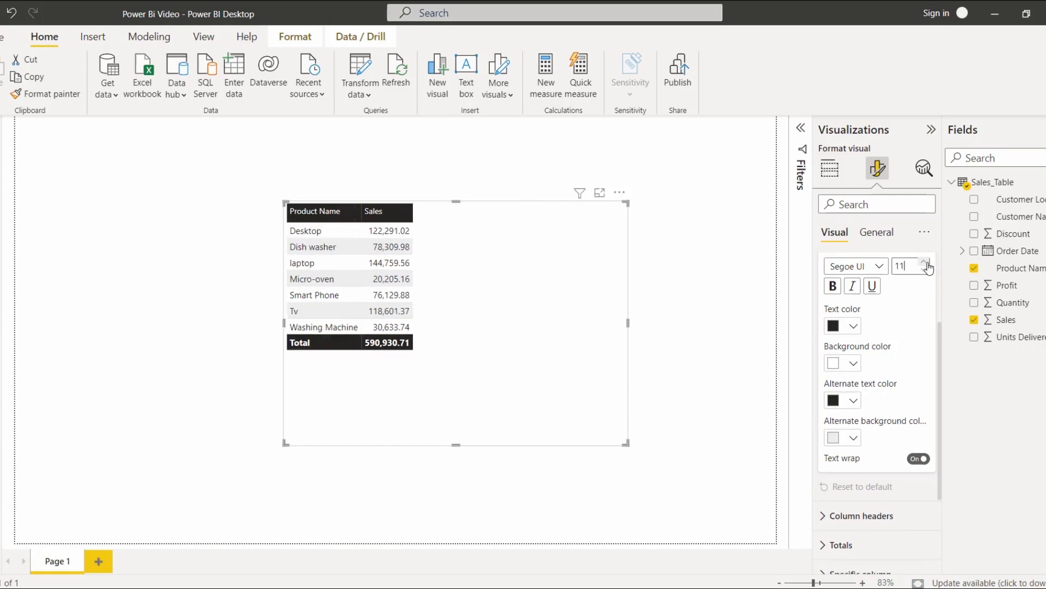
scroll(867, 536, "up", 2)
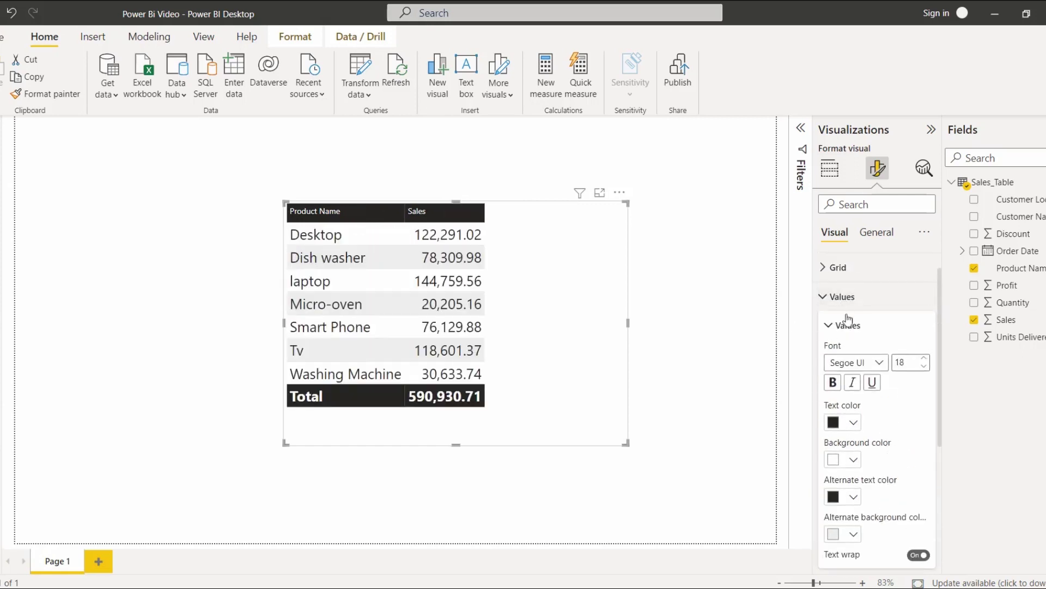
left_click(843, 297)
Step: Set the font size of the table's column headers to 16
left_click(861, 355)
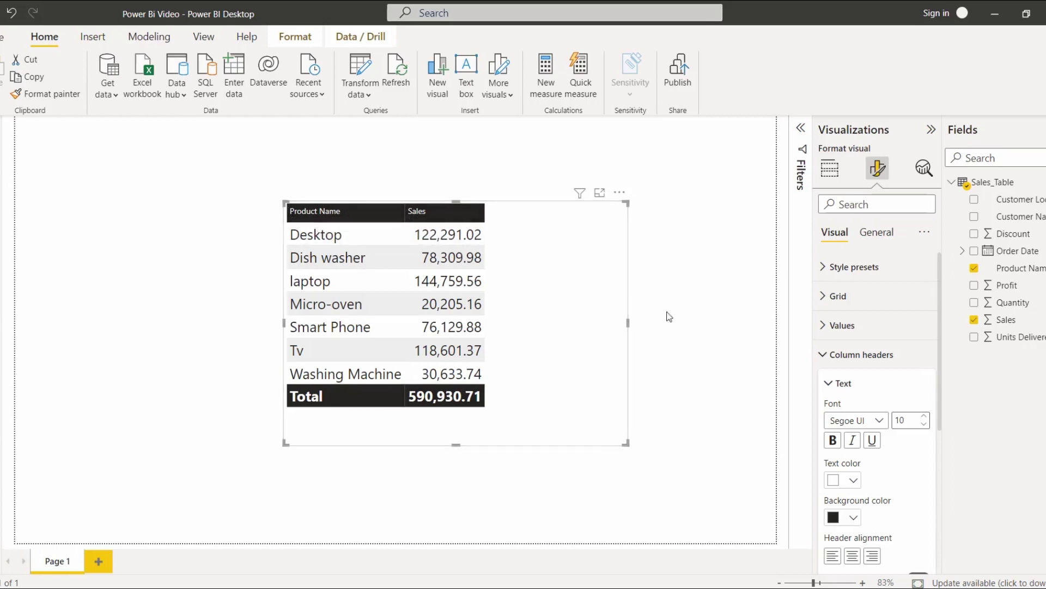
left_click(924, 417)
left_click(925, 417)
left_click(924, 416)
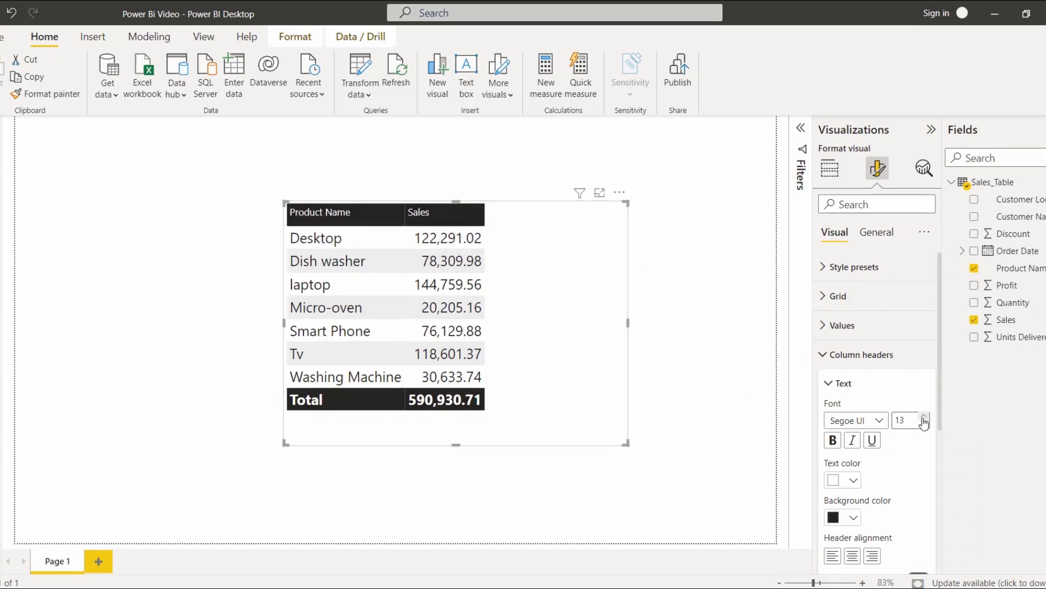
left_click(924, 417)
left_click(924, 416)
left_click(925, 416)
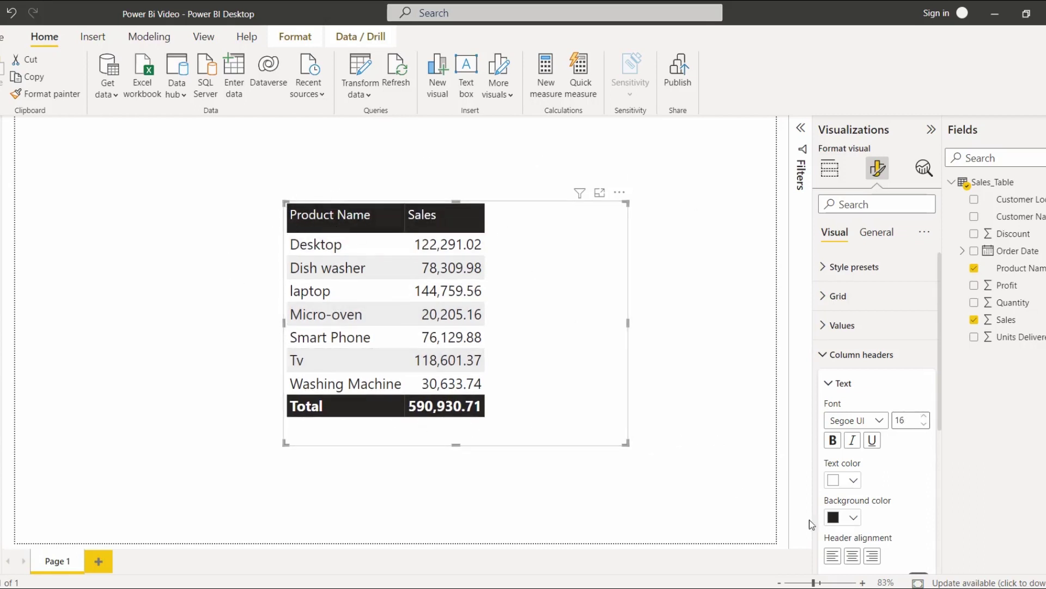
Step: Set the column headers' text color to gold and their background color to a dark black shade
left_click(853, 480)
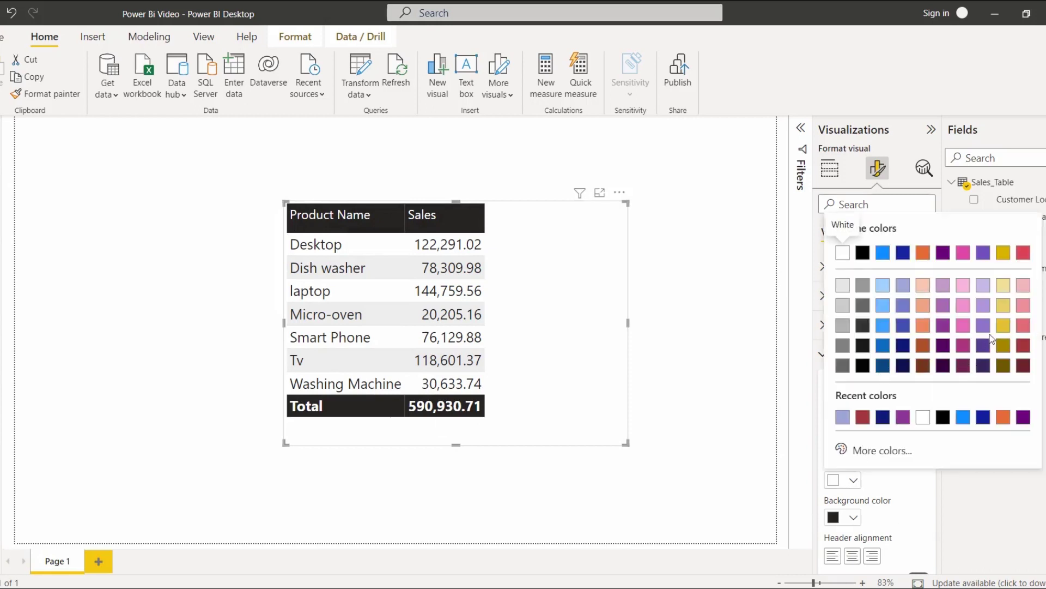
left_click(1003, 325)
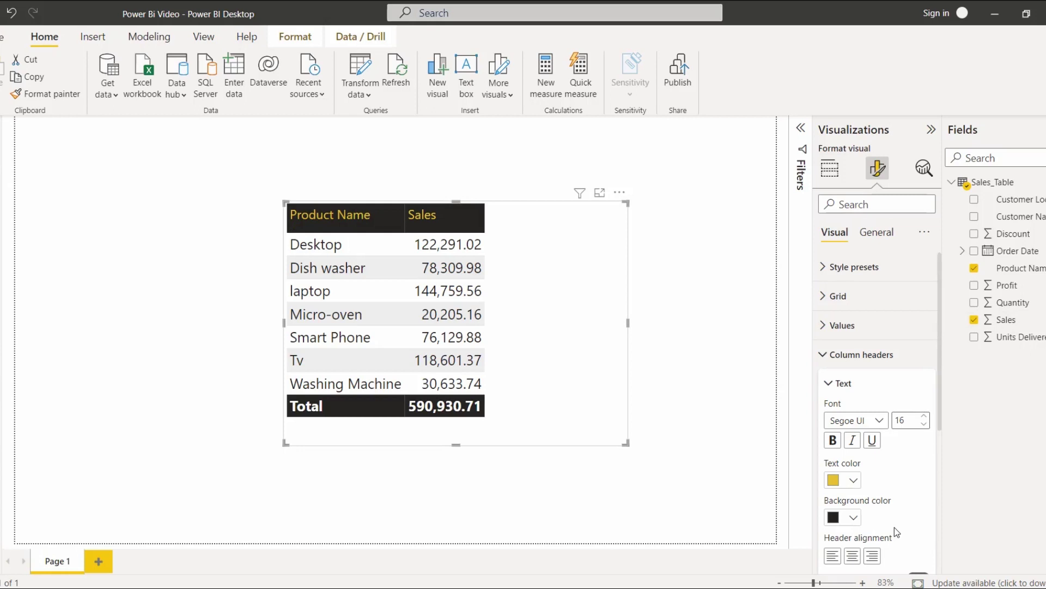
left_click(852, 518)
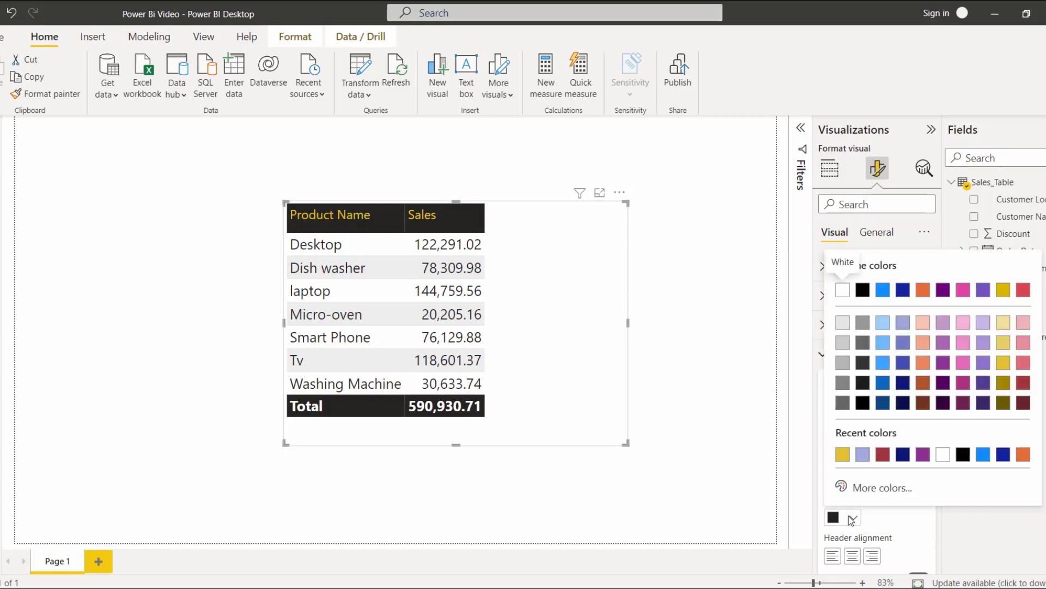
left_click(862, 382)
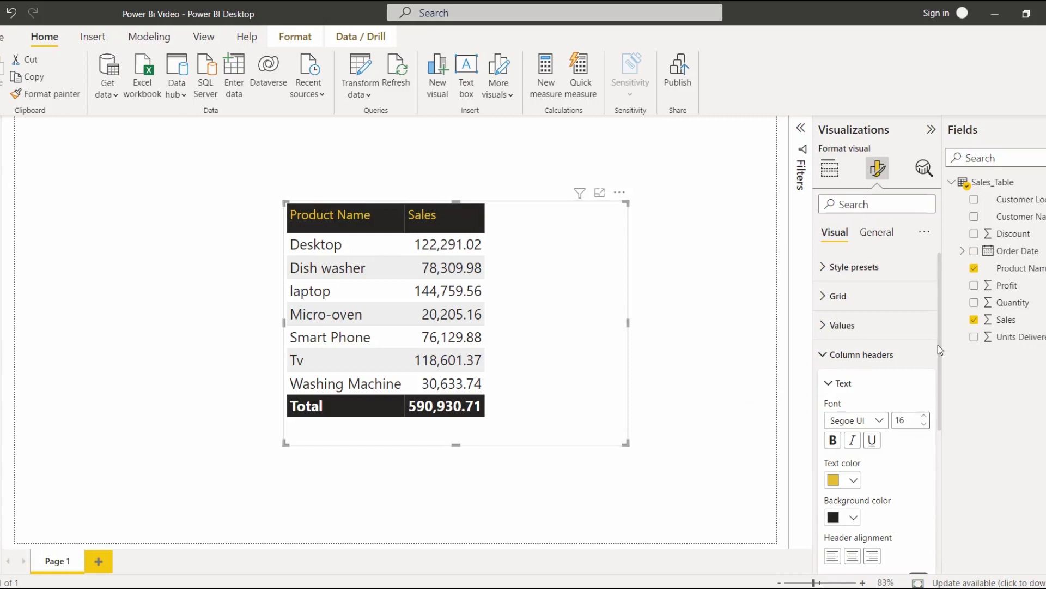
Step: Center-align the text of the column headers
scroll(938, 345, "down", 3)
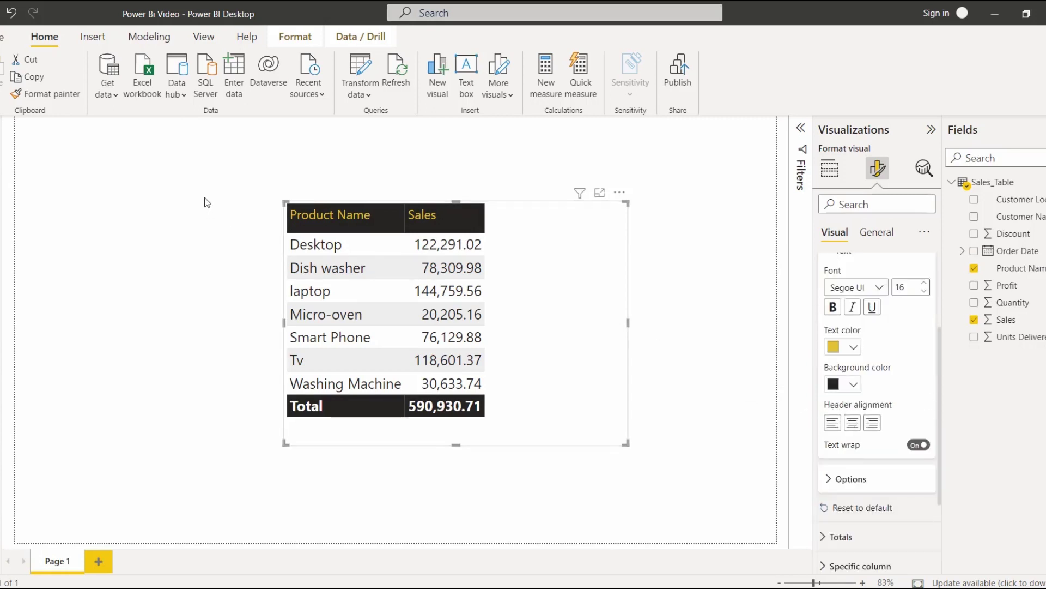
left_click(852, 422)
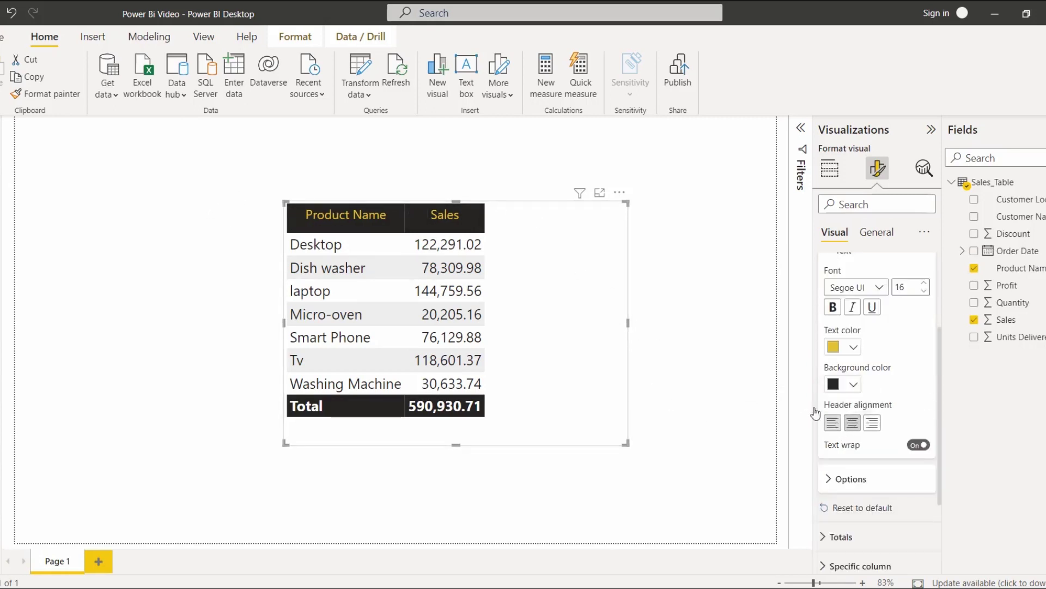
Step: Turn the column headers' auto-size width option off and back on, and close the column header settings
left_click(867, 479)
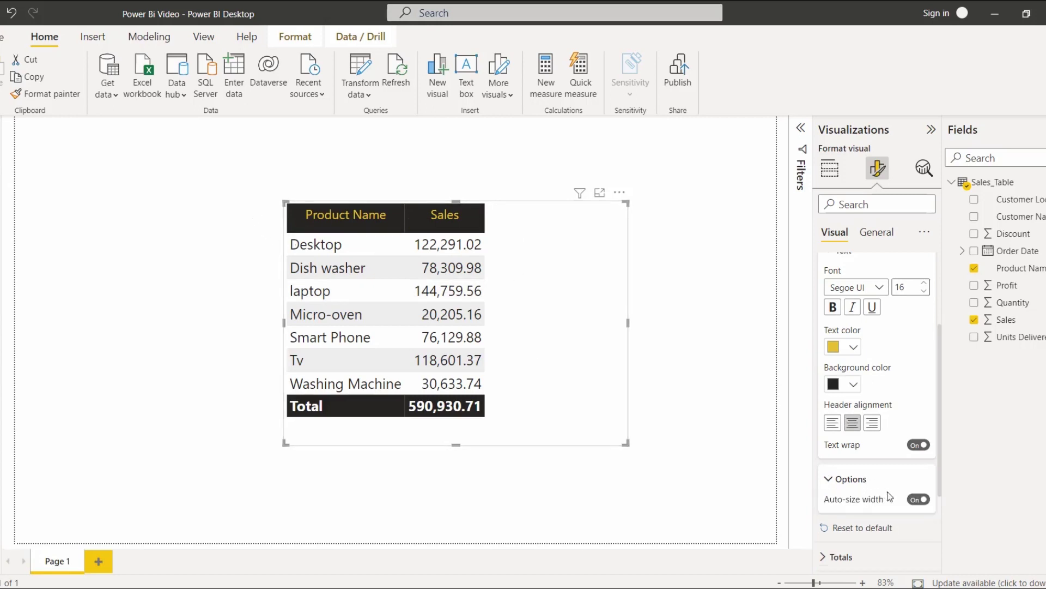
left_click(919, 499)
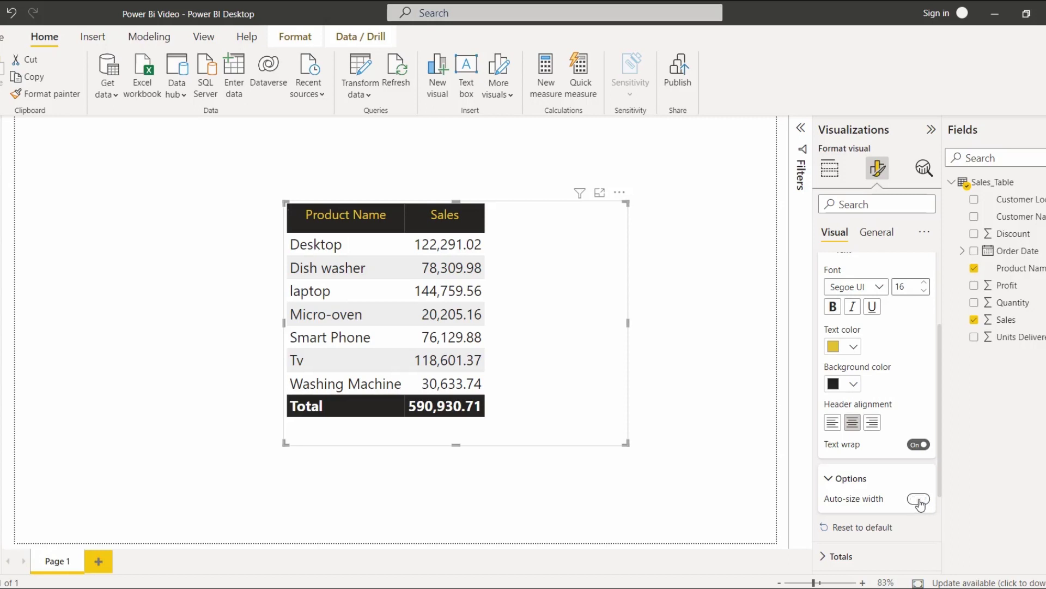
left_click(919, 499)
left_click(860, 354)
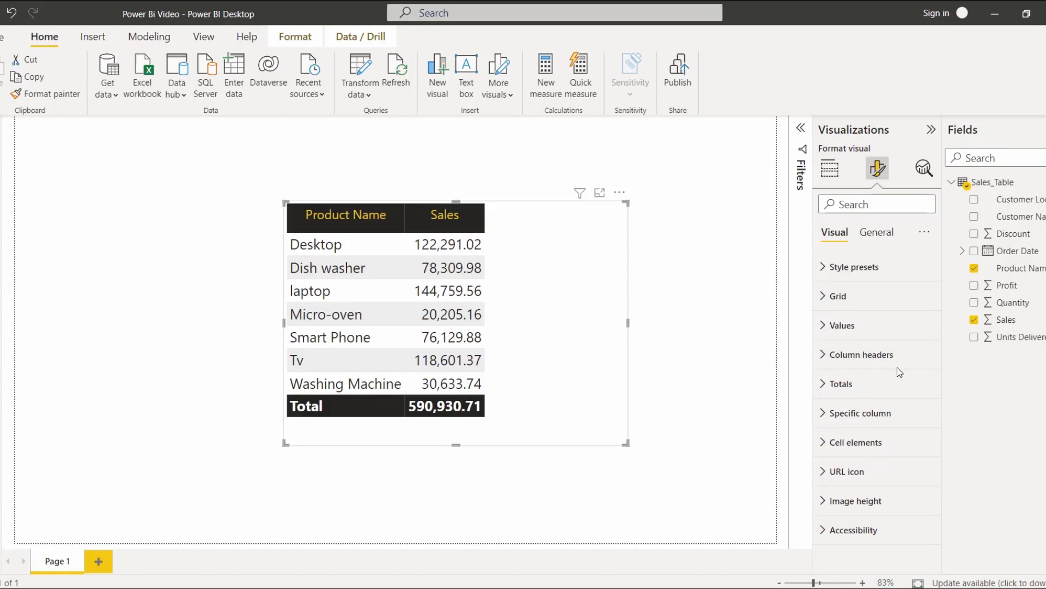
Step: Open the table's totals settings and turn the total row off and back on
left_click(861, 396)
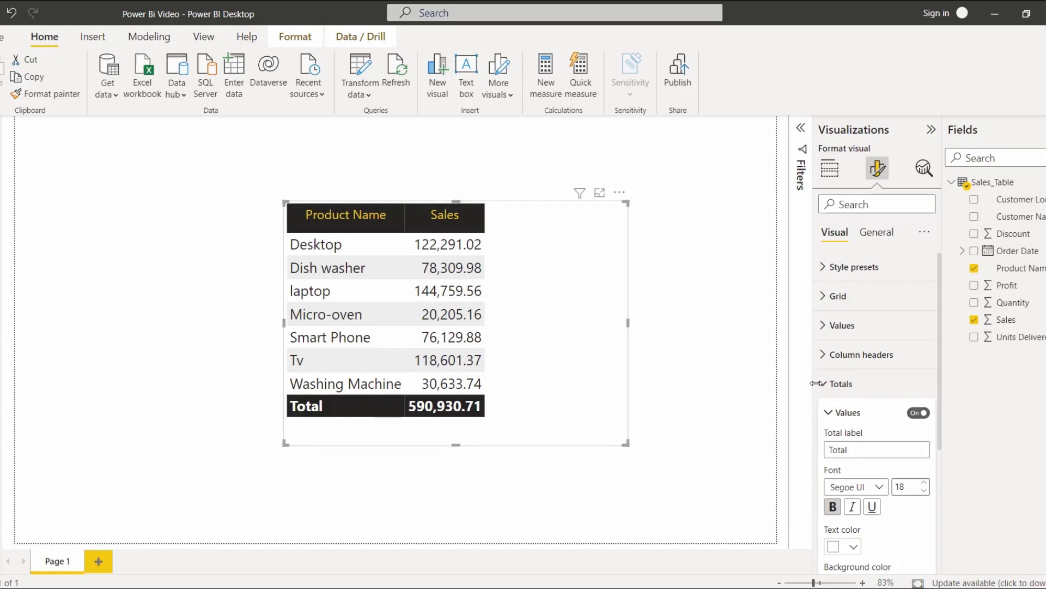
left_click(918, 413)
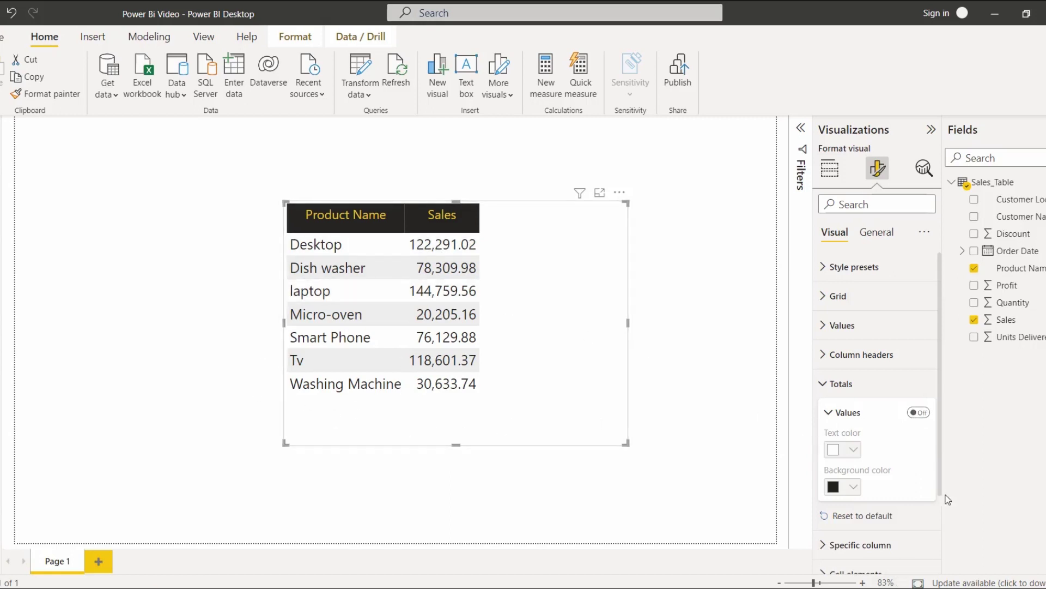
left_click(919, 412)
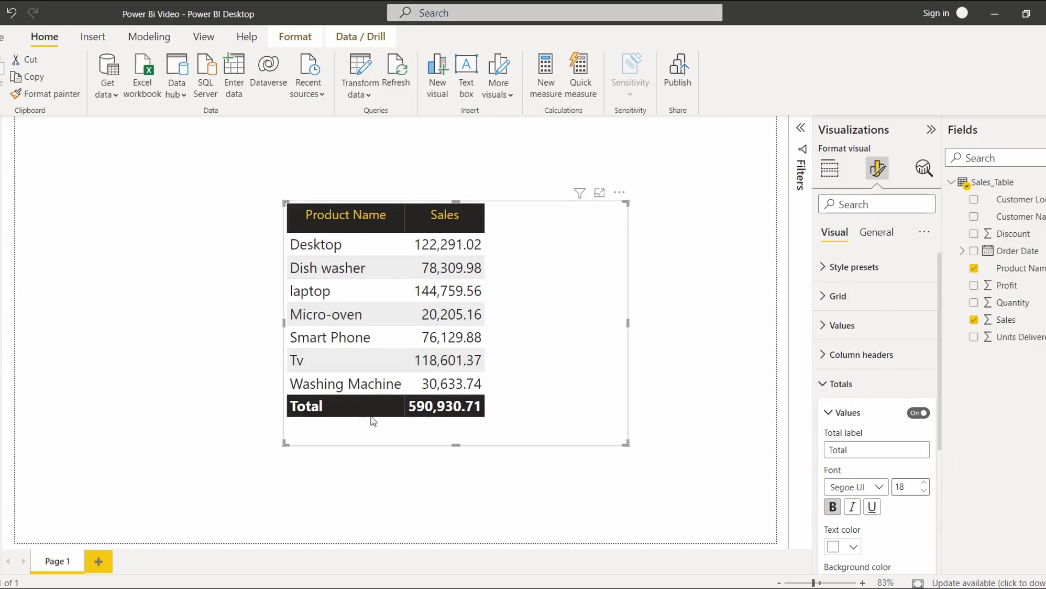
Step: Change the label of the table's total row to "Total Sales"
left_click(891, 447)
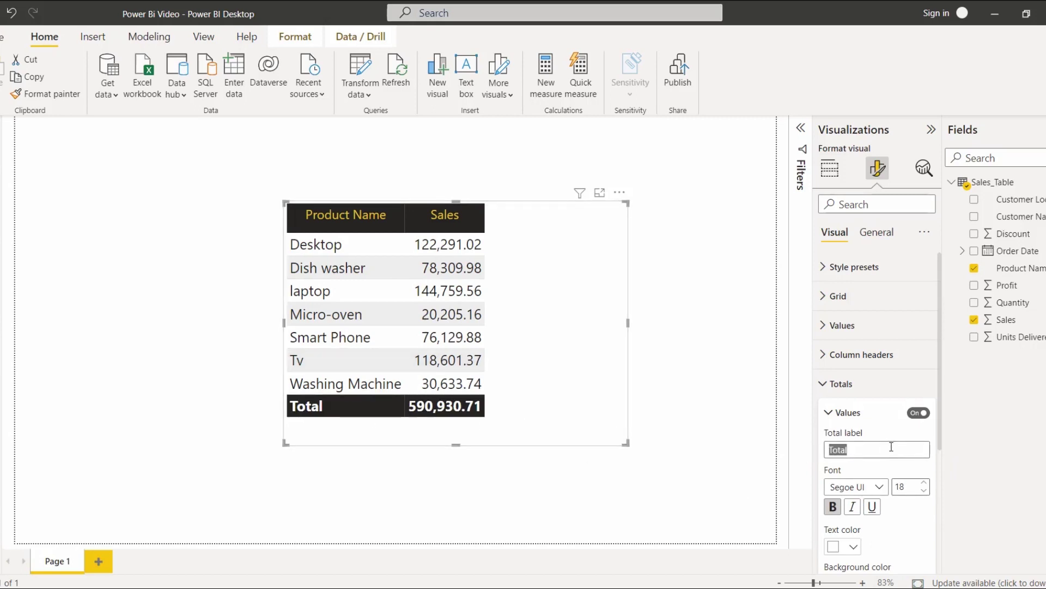
left_click(890, 452)
type("Sales")
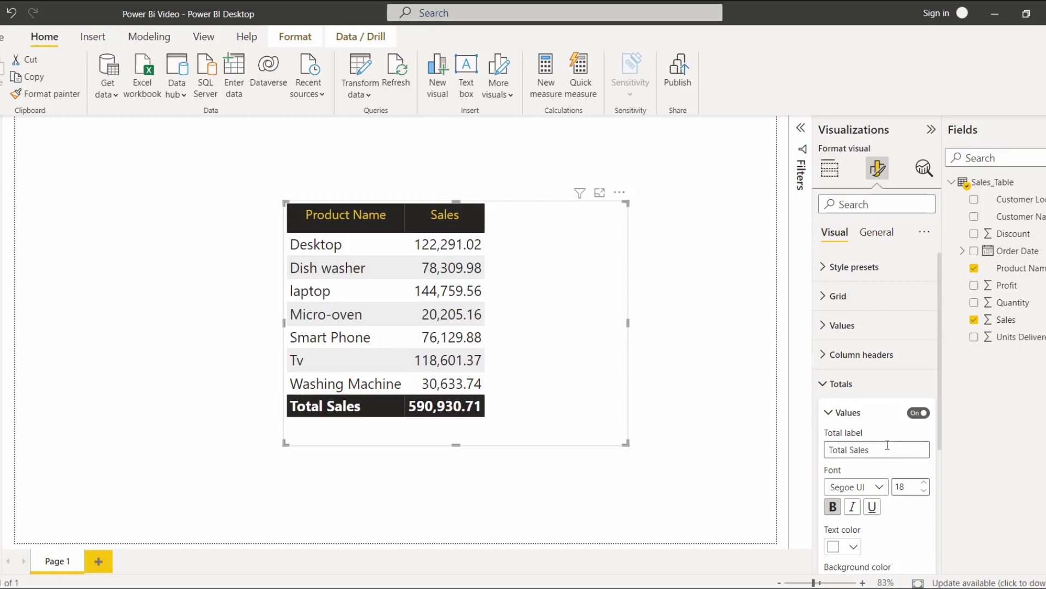
key("Return")
Step: Set the total row's text color to gold and its font size to 16
scroll(913, 505, "down", 3)
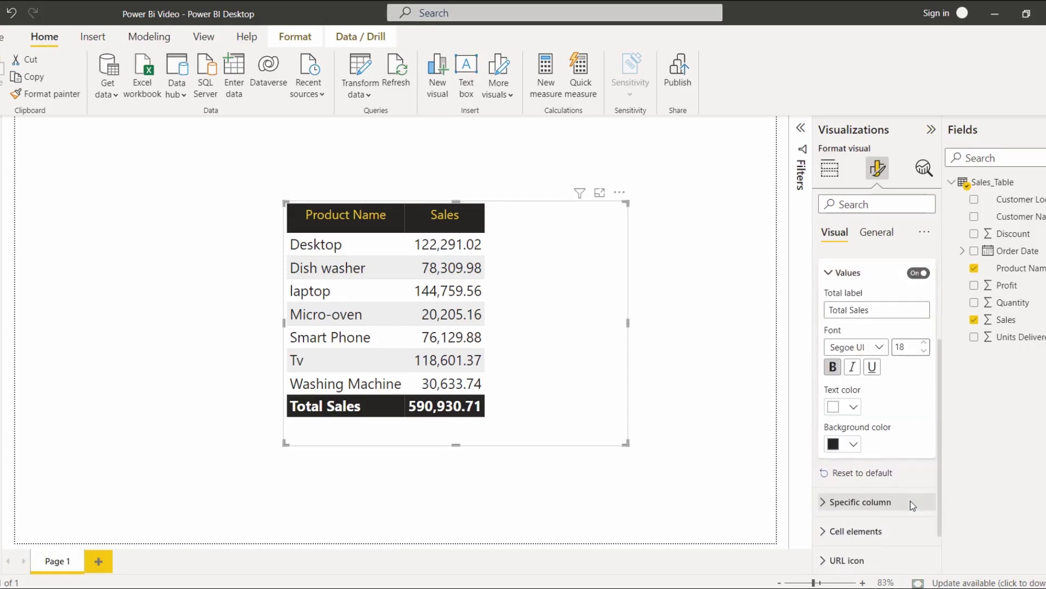
left_click(847, 407)
left_click(1003, 252)
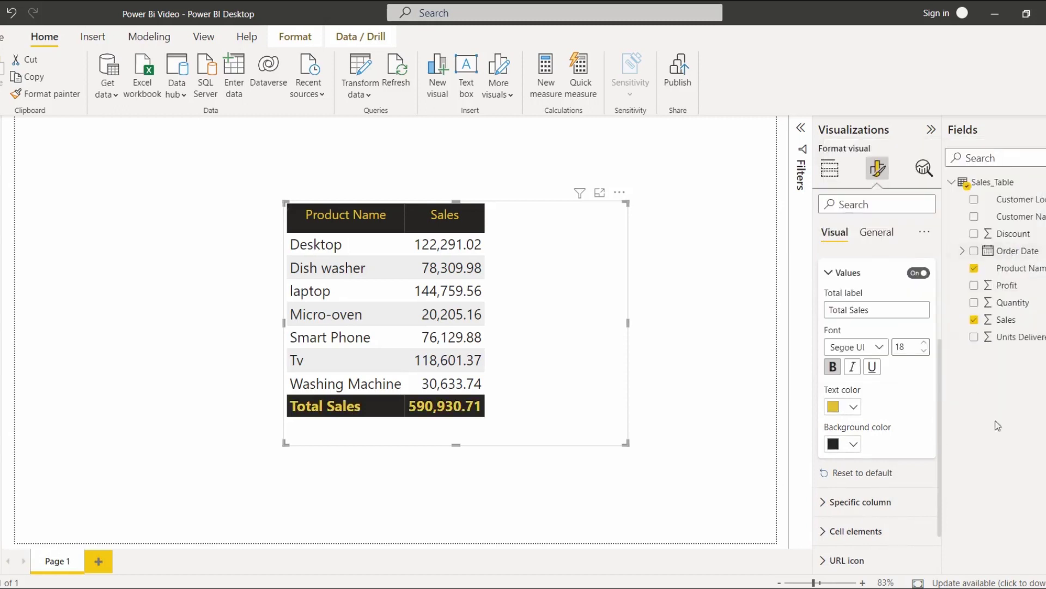
scroll(905, 372, "down", 1)
type("16")
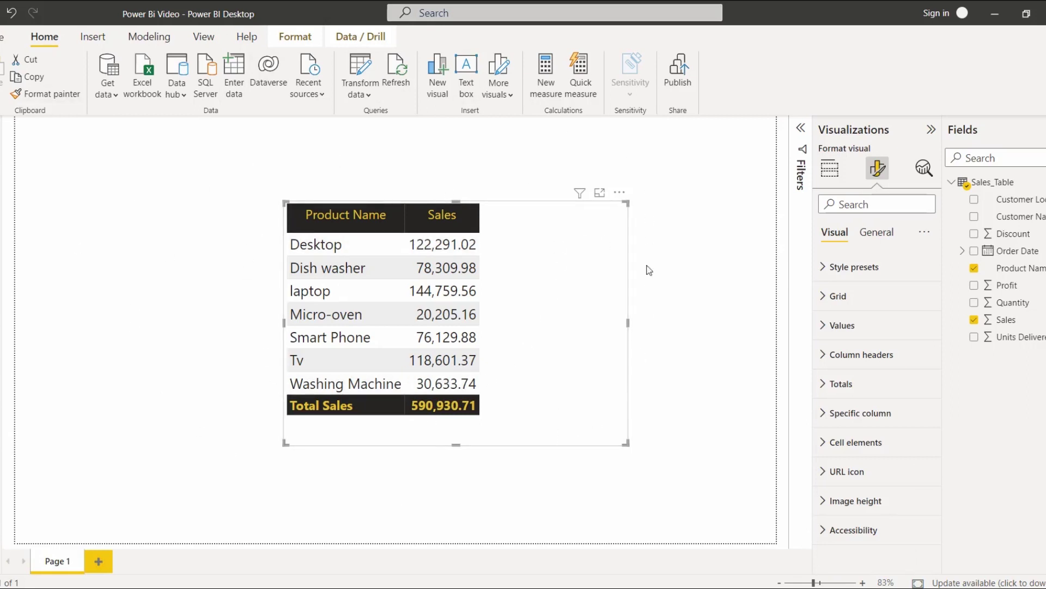
Step: Deselect the table to view the result, reselect it and reopen its formatting settings
key("Escape")
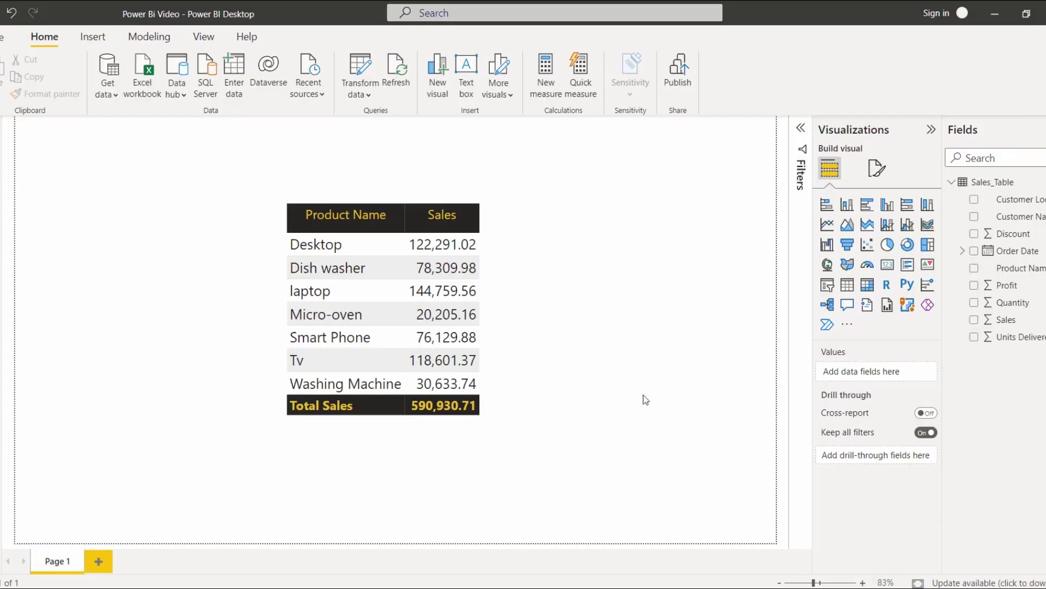
left_click(621, 376)
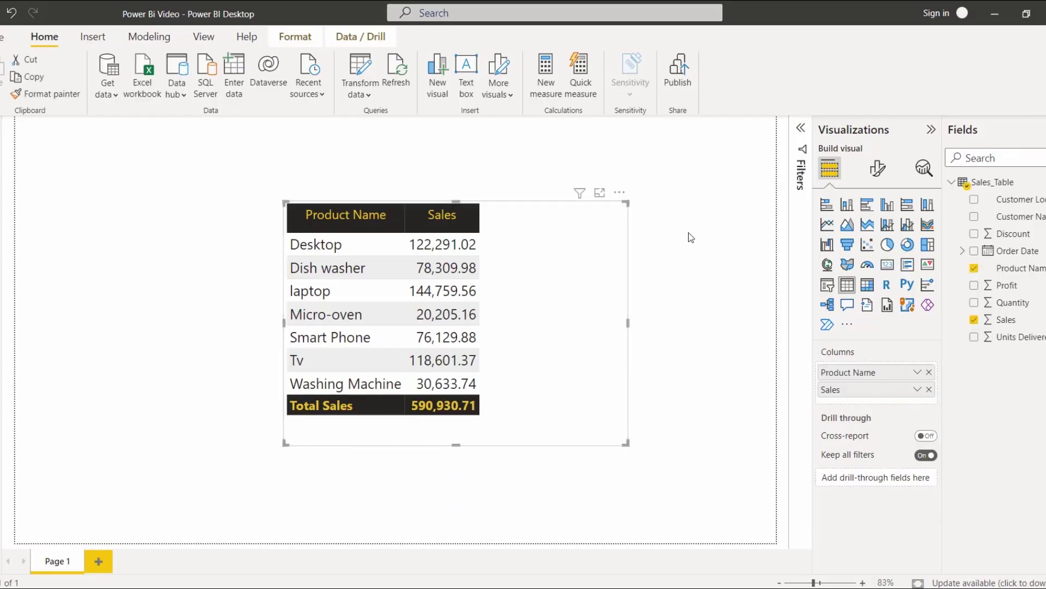
left_click(877, 168)
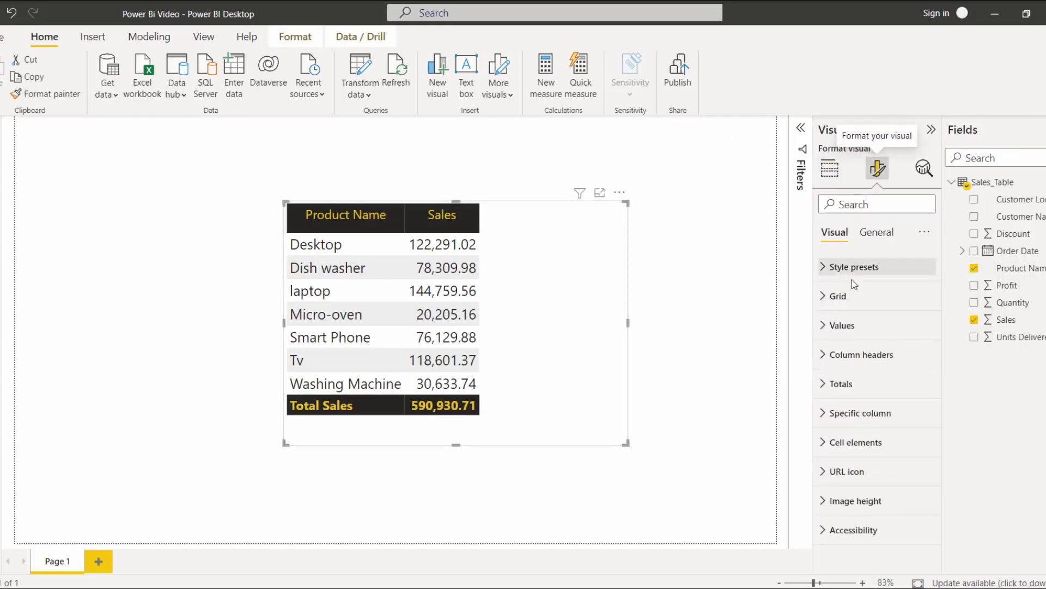
Step: Open the table's cell elements settings, apply them to the Sales series and turn on its background color
left_click(867, 443)
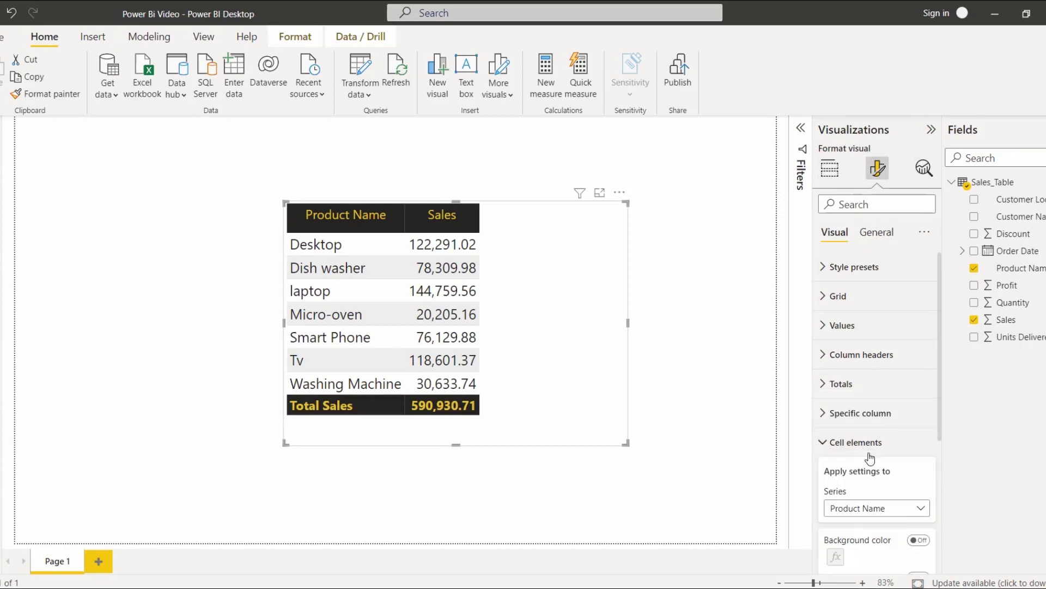
scroll(881, 432, "down", 4)
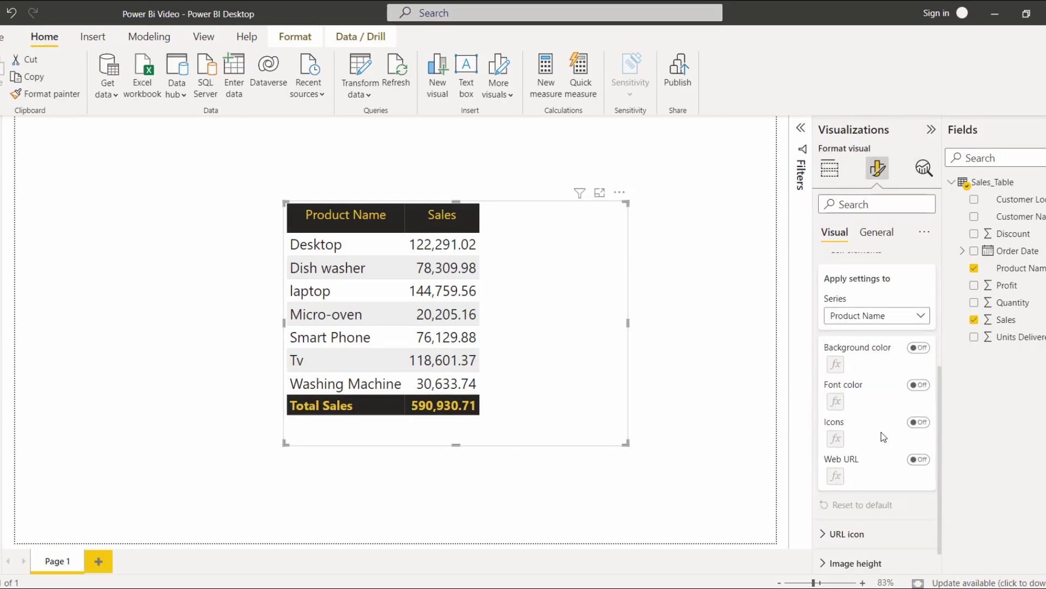
scroll(866, 422, "up", 2)
left_click(854, 419)
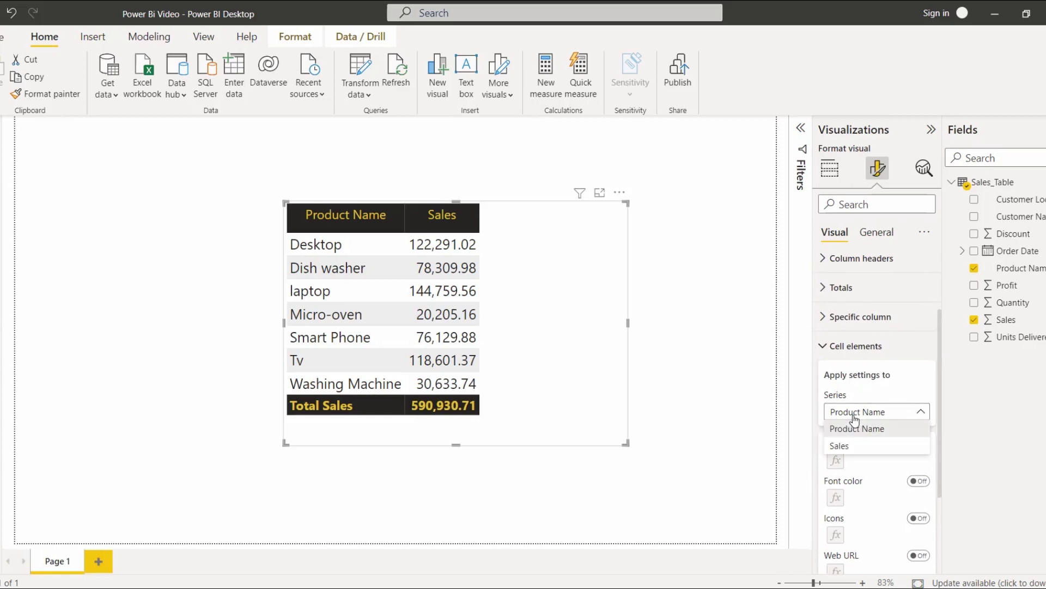
left_click(856, 448)
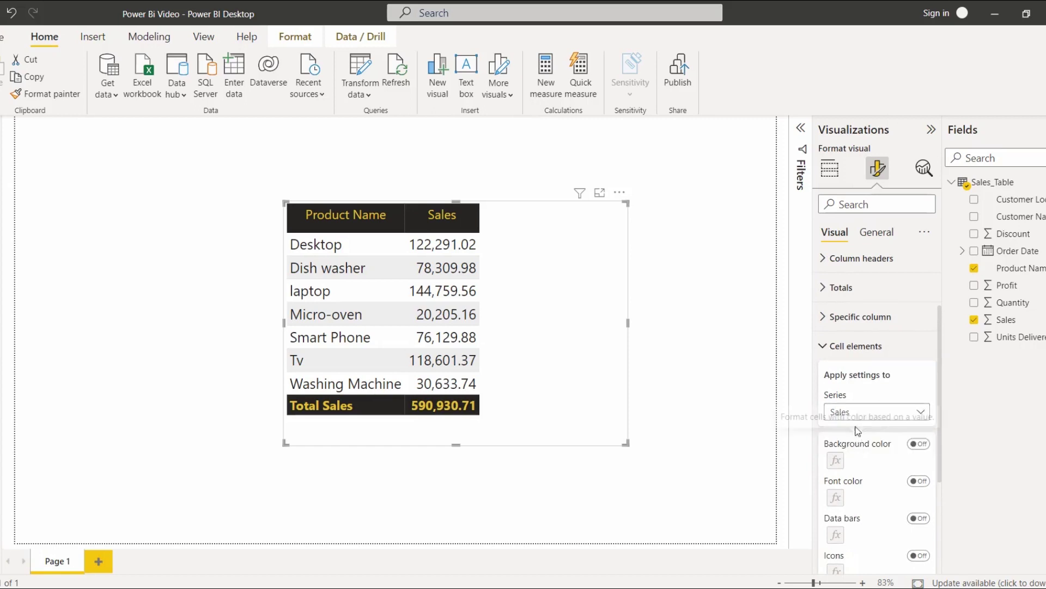
left_click(919, 444)
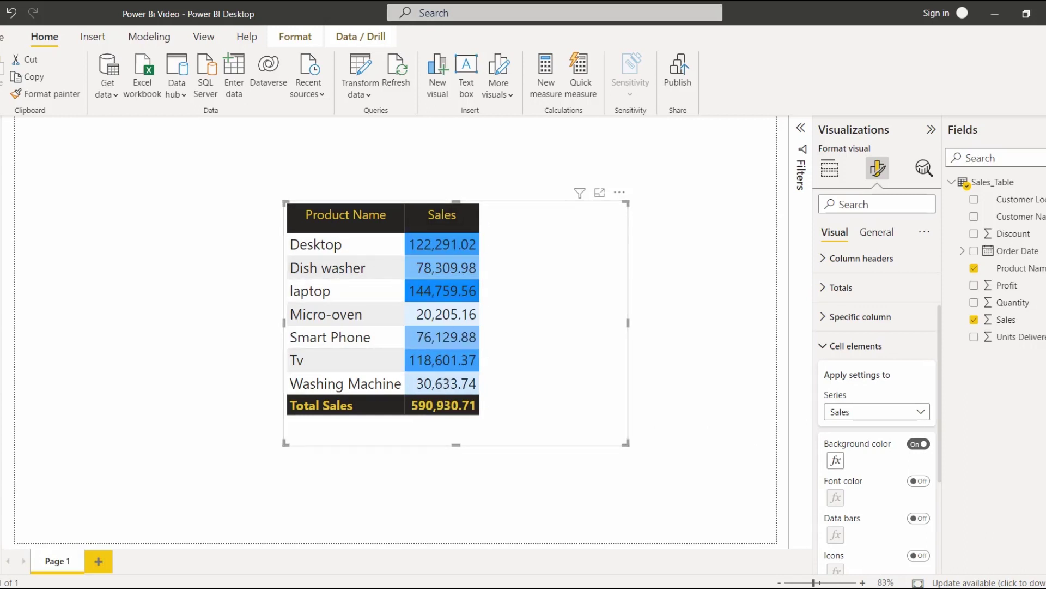
Step: Review the Sales background gradient's style, scope, base field and summarization options, and add a middle color to the gradient
left_click(835, 461)
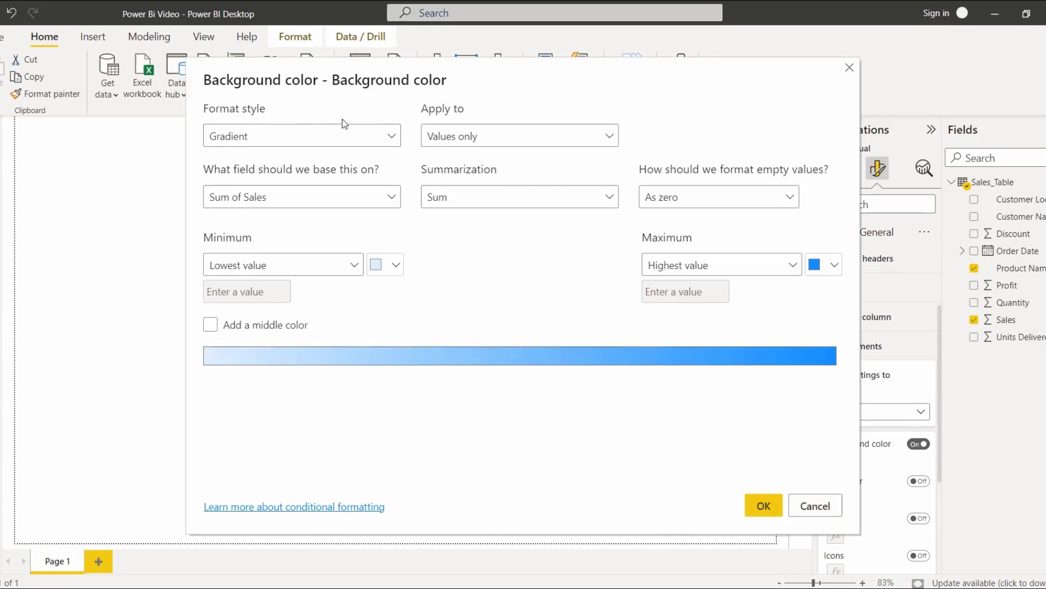
left_click(365, 143)
left_click(294, 141)
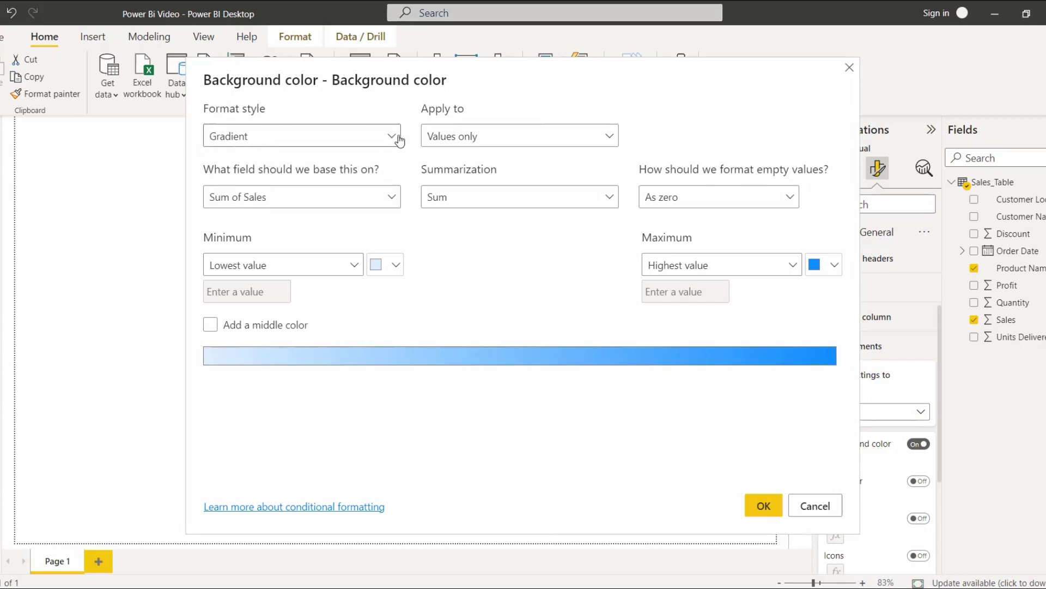
left_click(474, 137)
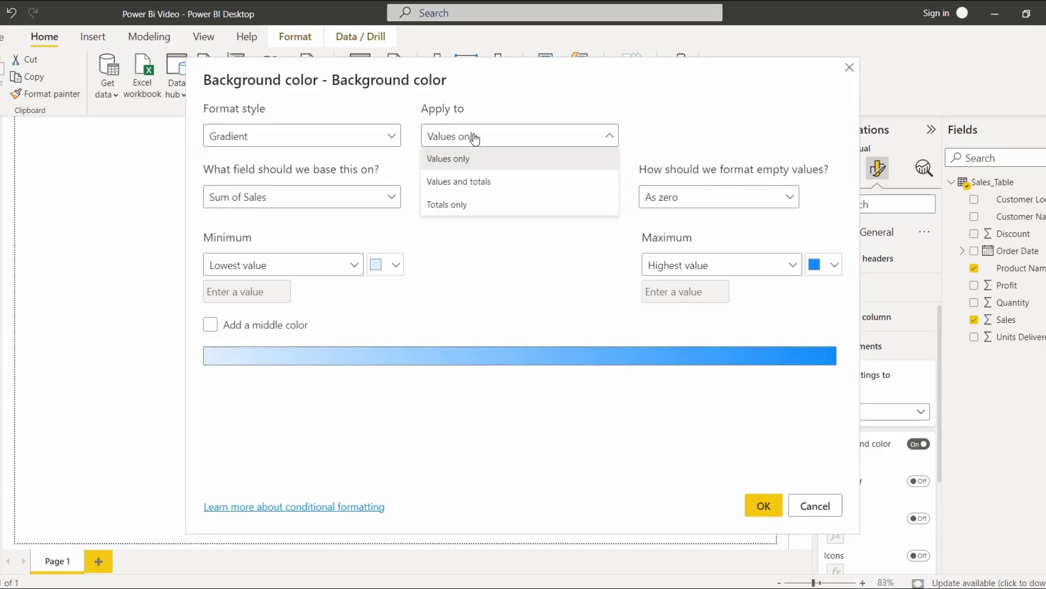
left_click(250, 198)
left_click(257, 198)
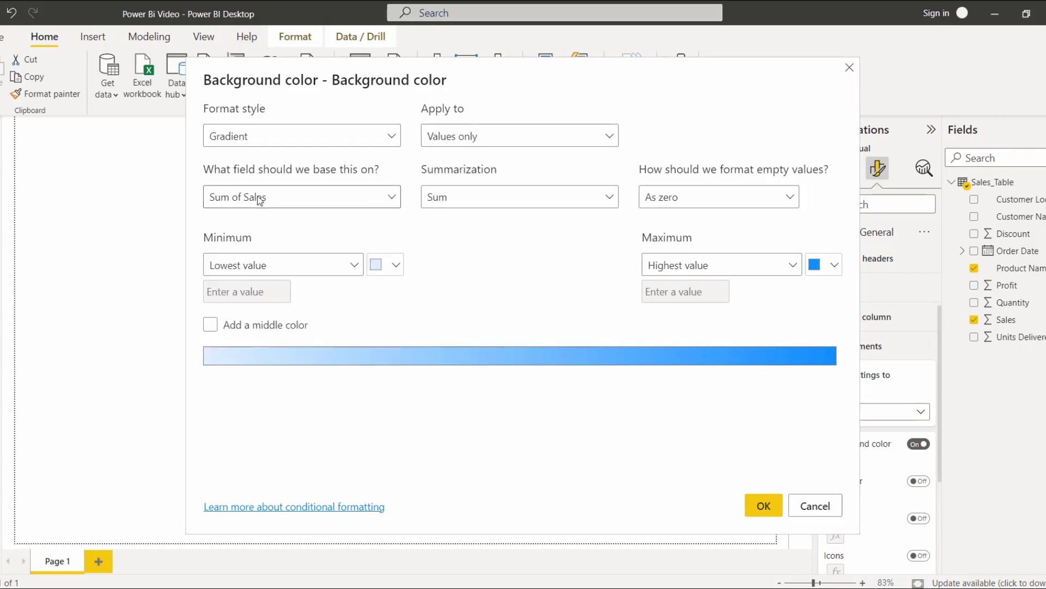
left_click(518, 201)
left_click(505, 198)
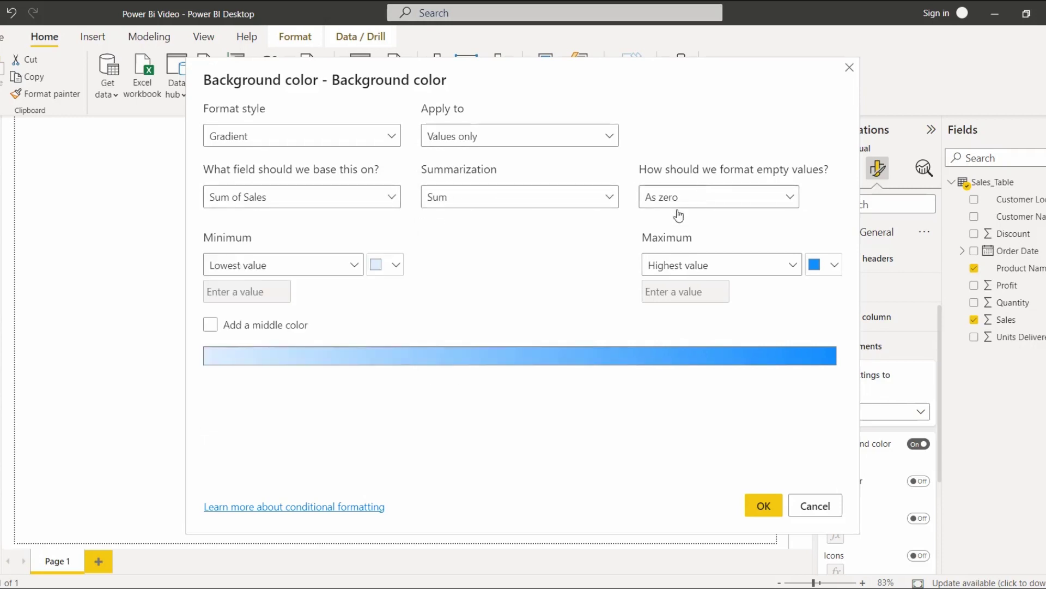
left_click(211, 325)
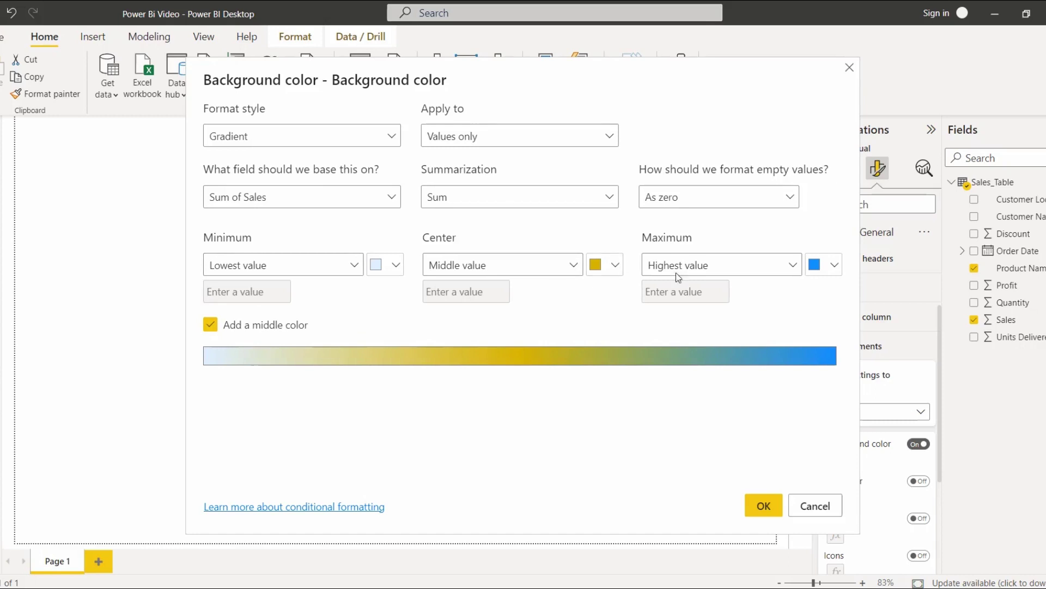
left_click(781, 505)
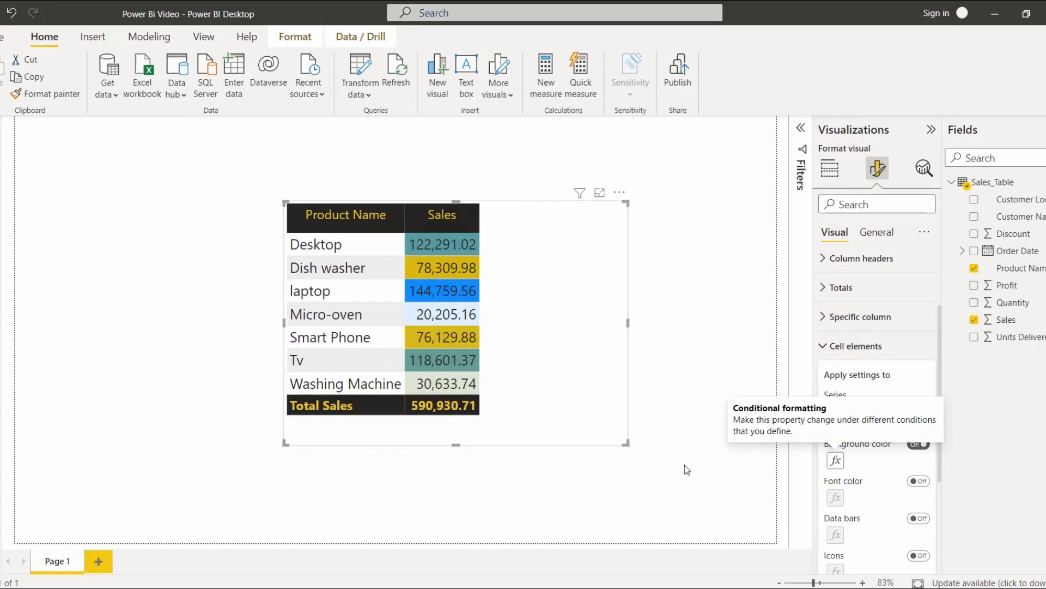
Step: Reopen the Sales background color rule and switch the gradient's minimum, center and maximum to Custom
left_click(835, 460)
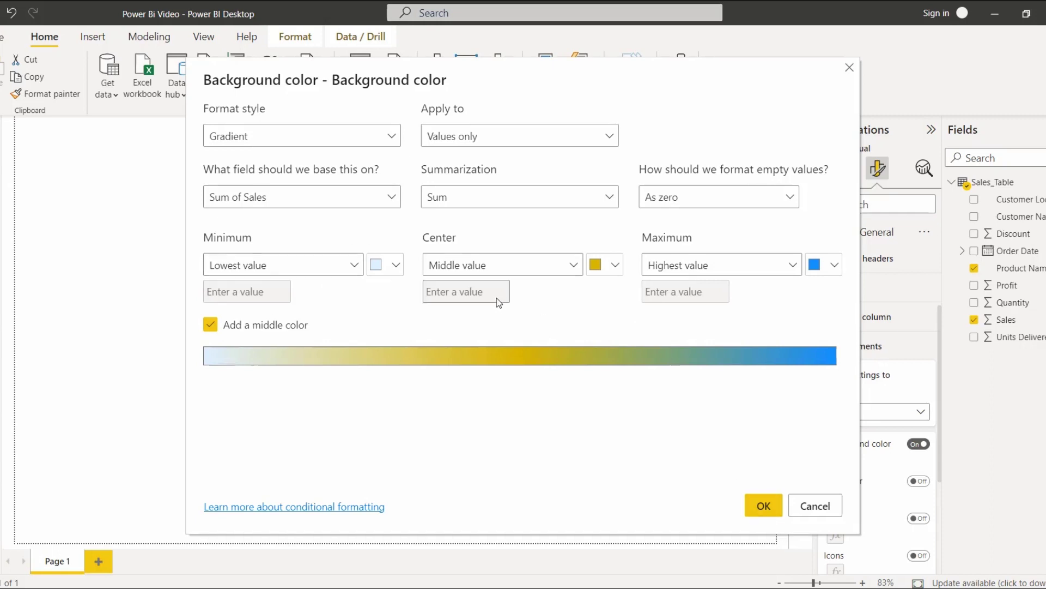
left_click(387, 267)
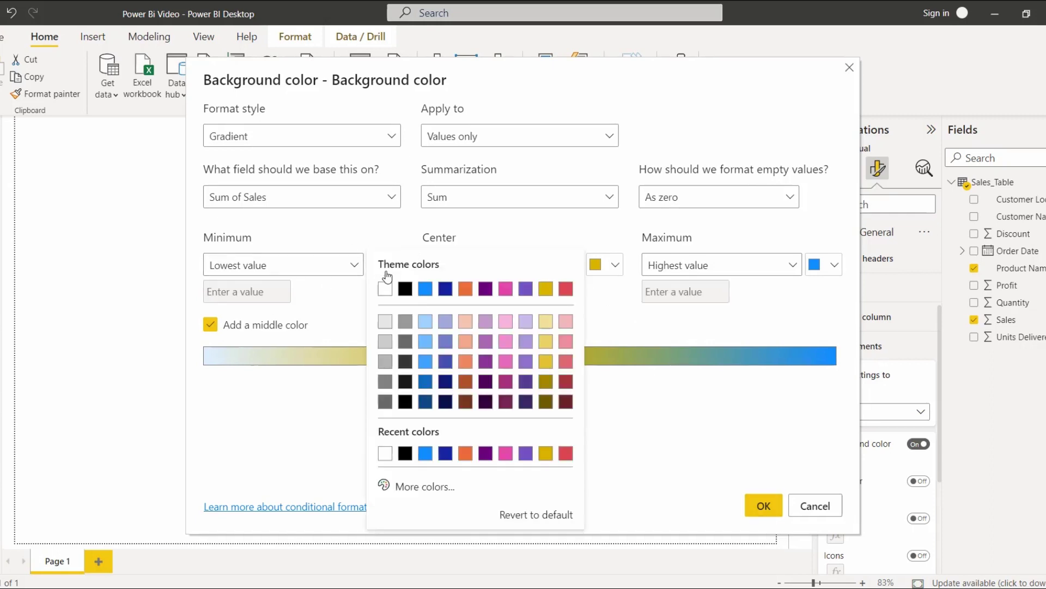
left_click(701, 448)
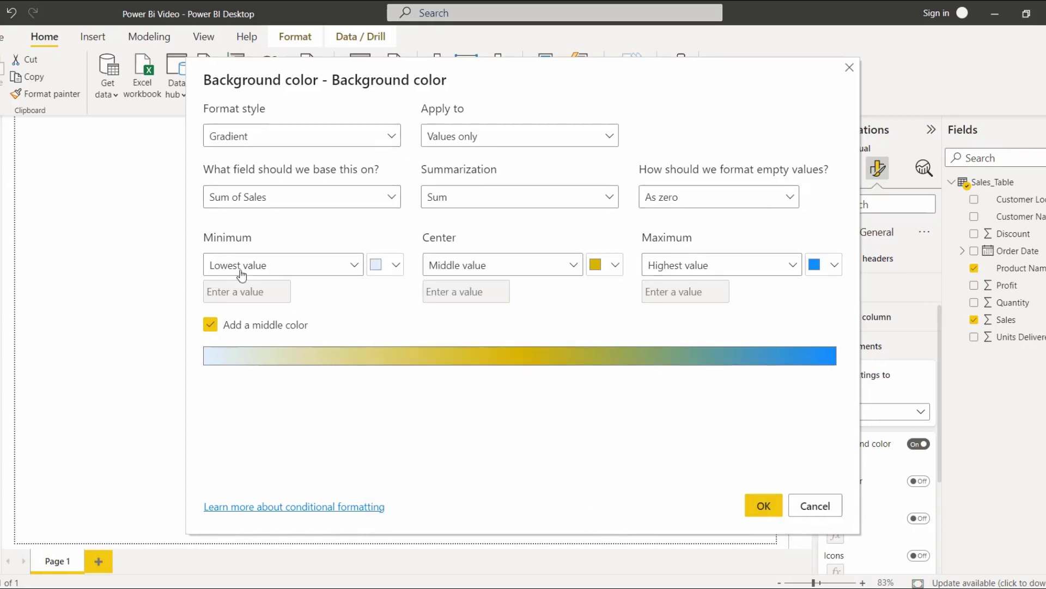
left_click(301, 273)
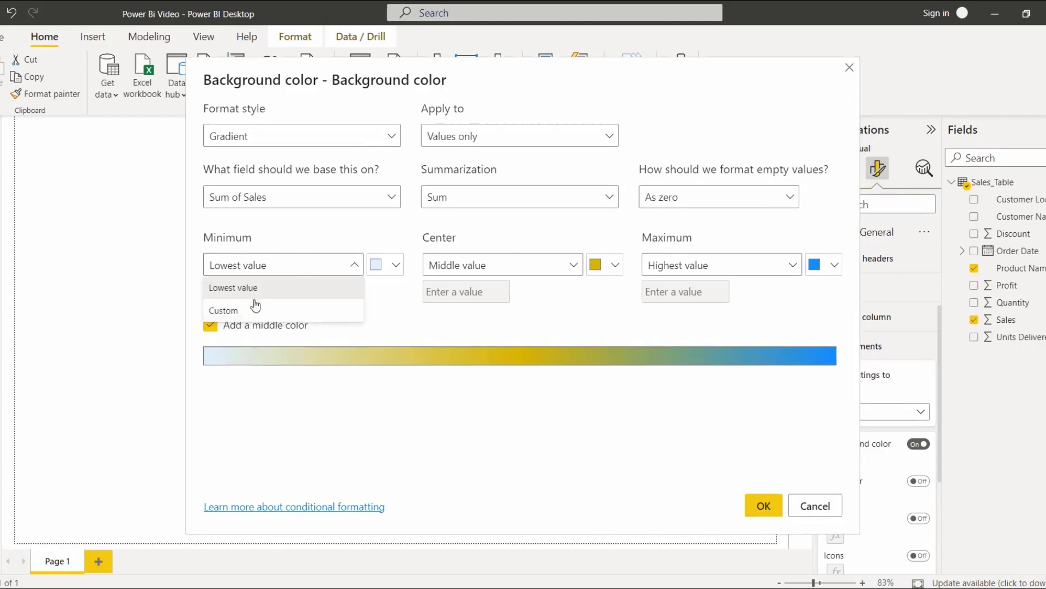
left_click(218, 312)
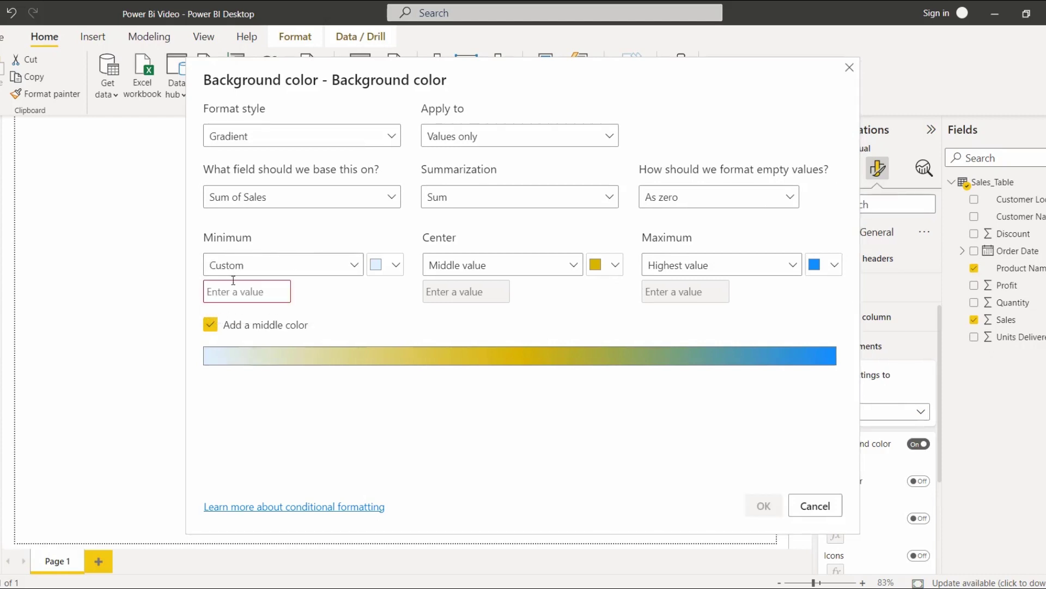
left_click(444, 268)
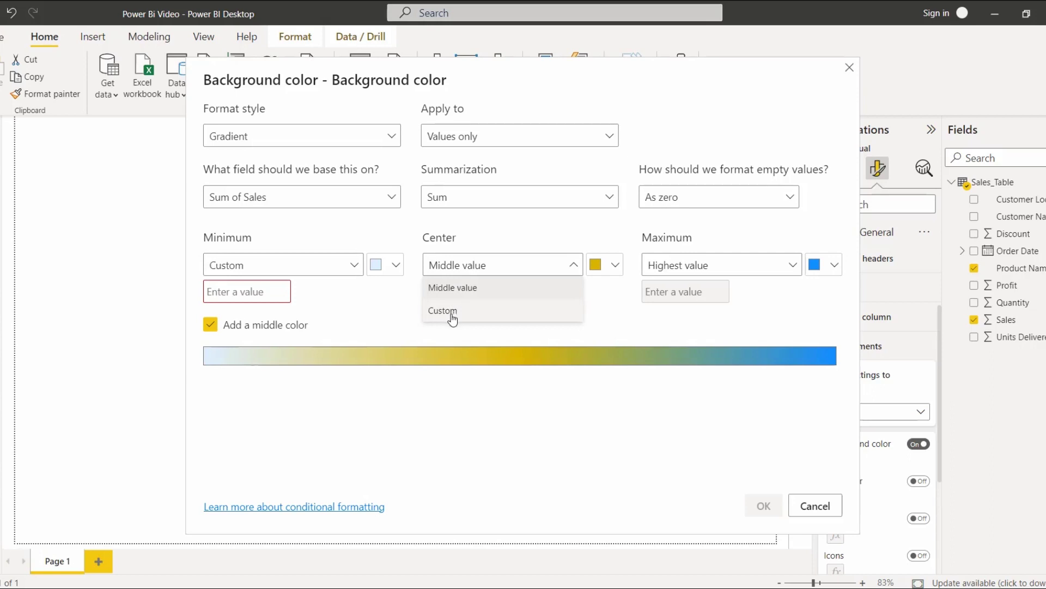
left_click(452, 312)
left_click(679, 267)
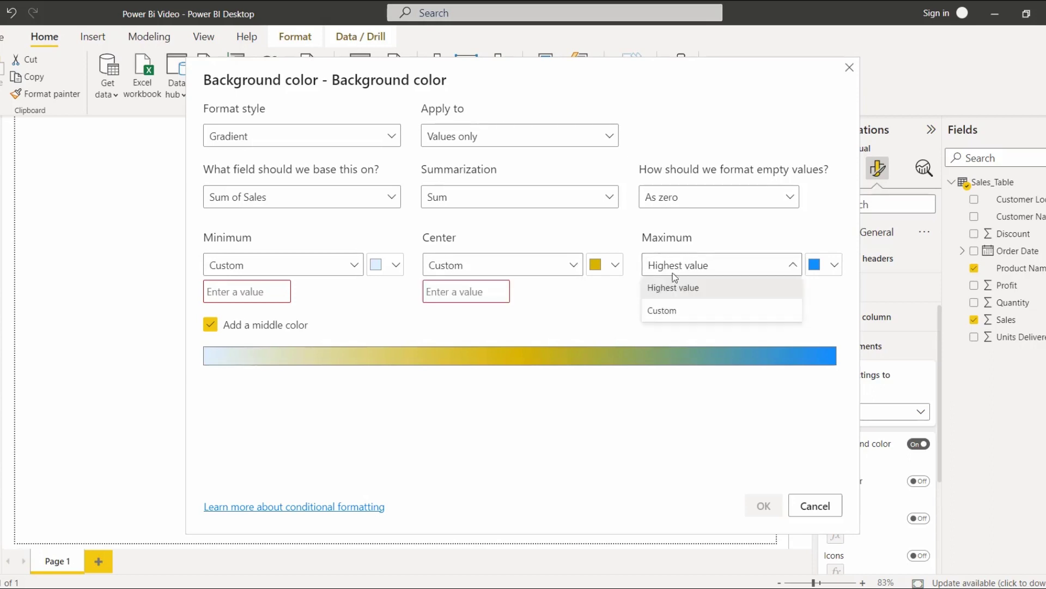
left_click(670, 316)
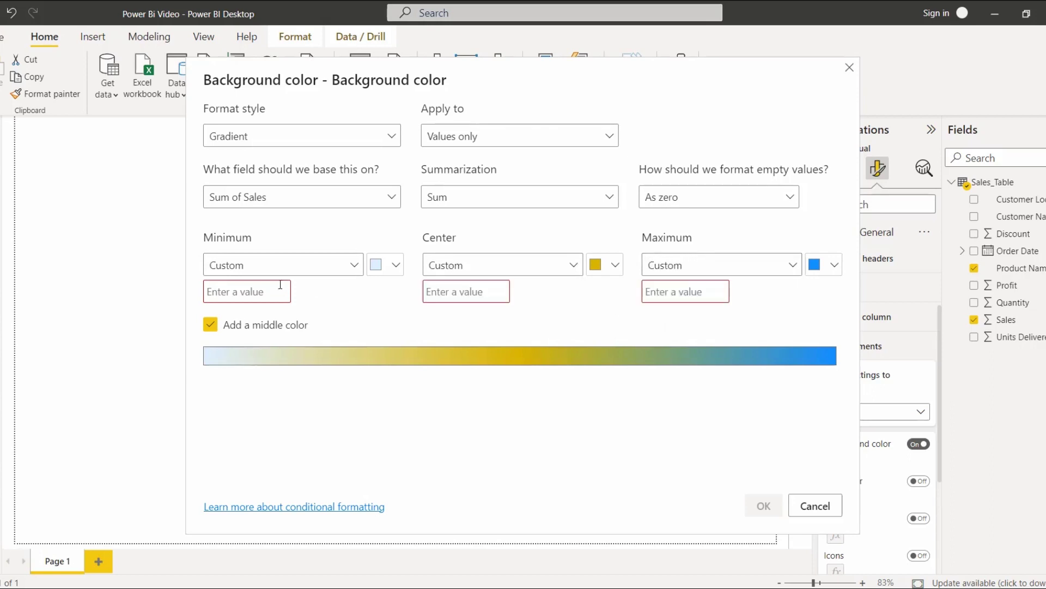
Step: Set the gradient's custom values to 50000 for the minimum, 100000 for the center and 150000 for the maximum
left_click(242, 291)
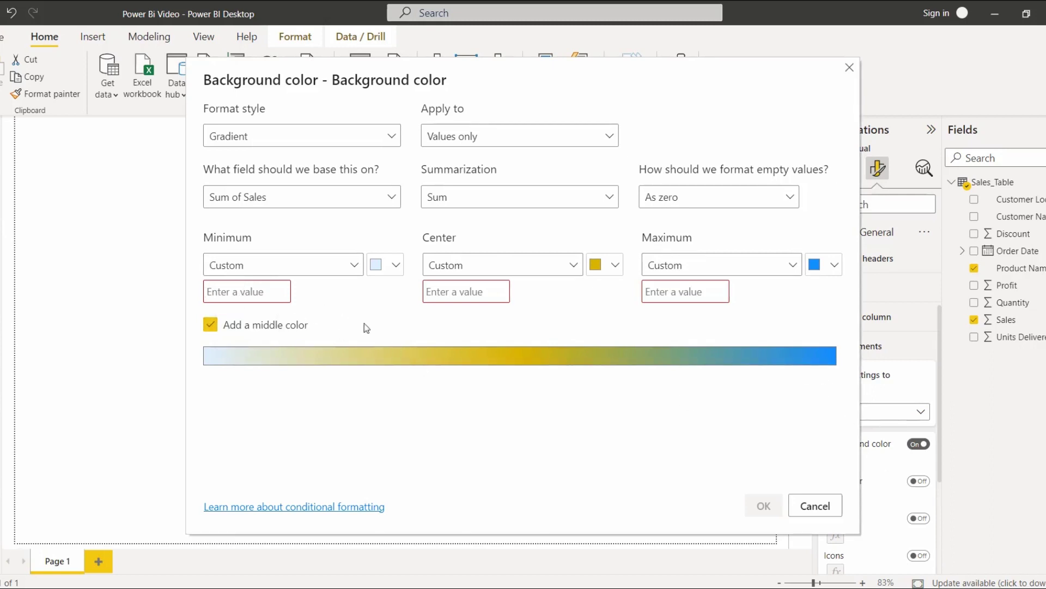
type("5")
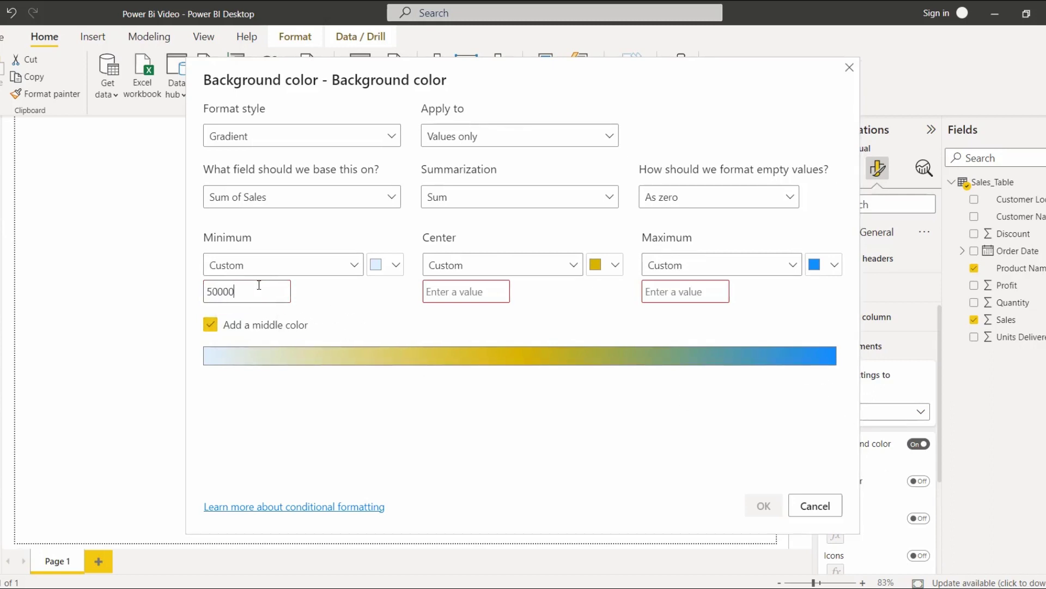
type("0000")
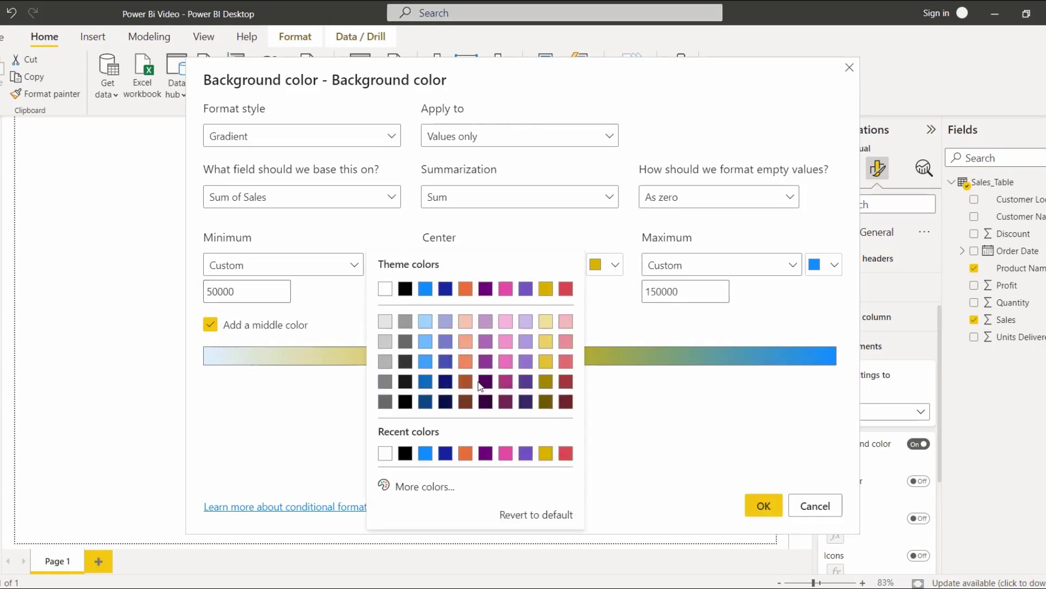
Step: Color the gradient's minimum dark pink, its center dark purple and its maximum light blue, and apply the rule
left_click(492, 380)
left_click(605, 264)
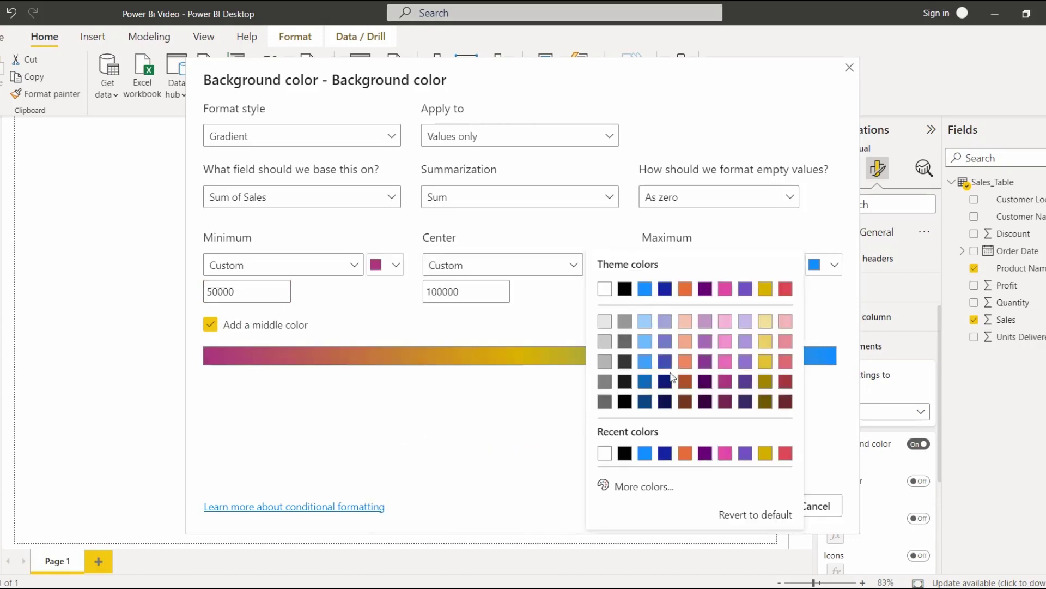
left_click(706, 383)
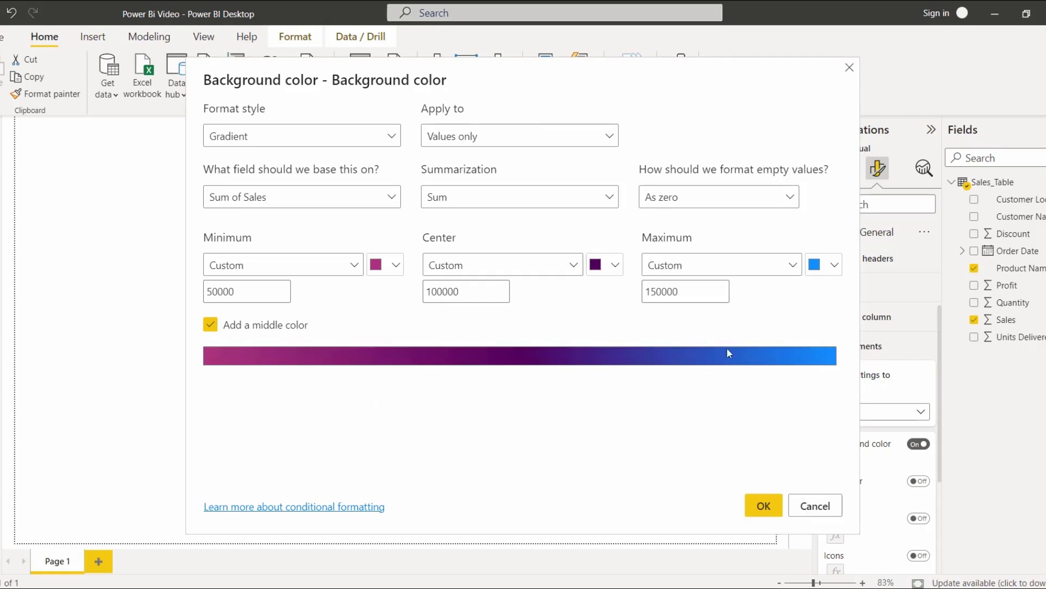
left_click(823, 265)
left_click(695, 380)
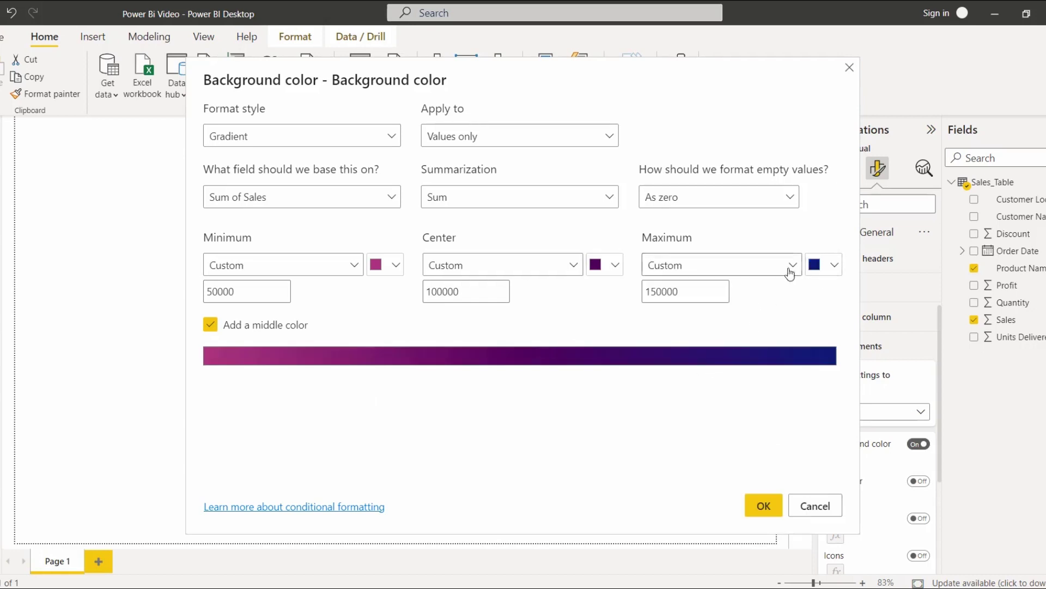
left_click(821, 267)
left_click(695, 349)
left_click(764, 506)
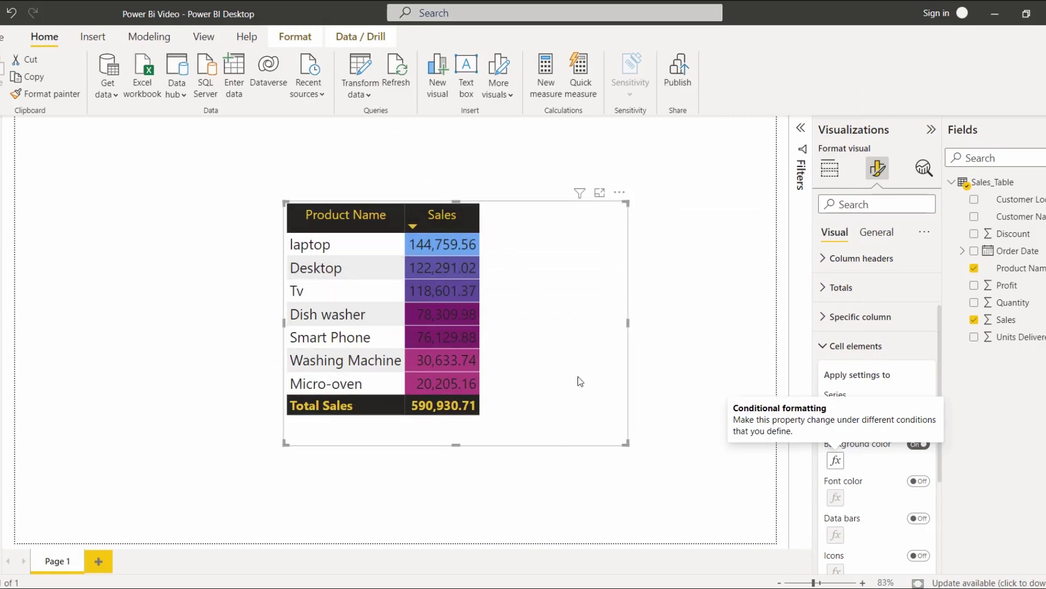
Step: Change the gradient's minimum color to light purple #ac95da and its center color to light pink, apply it and deselect the table
left_click(835, 462)
left_click(395, 266)
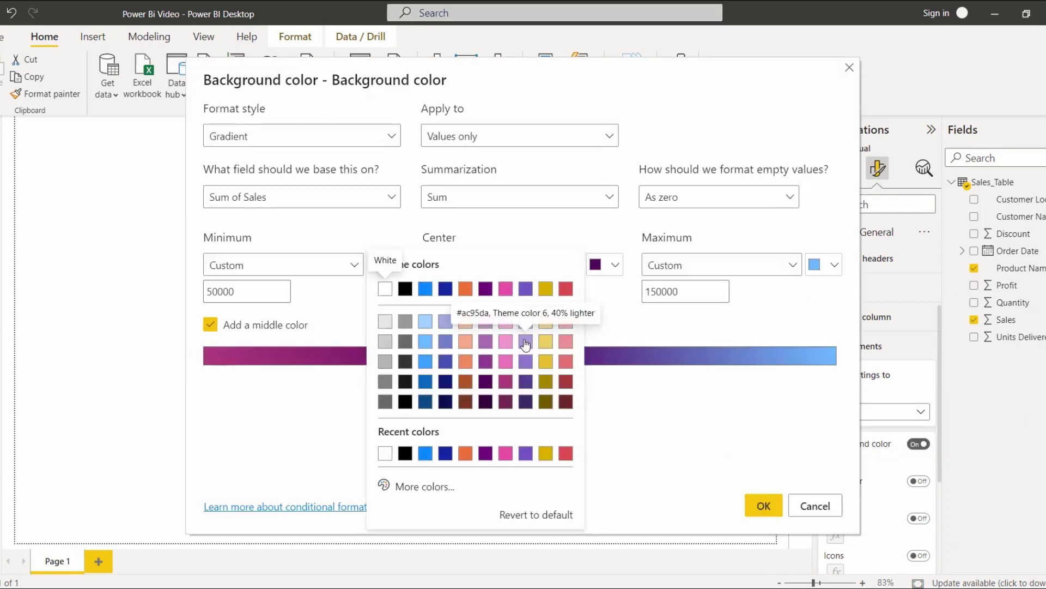
left_click(526, 342)
left_click(604, 267)
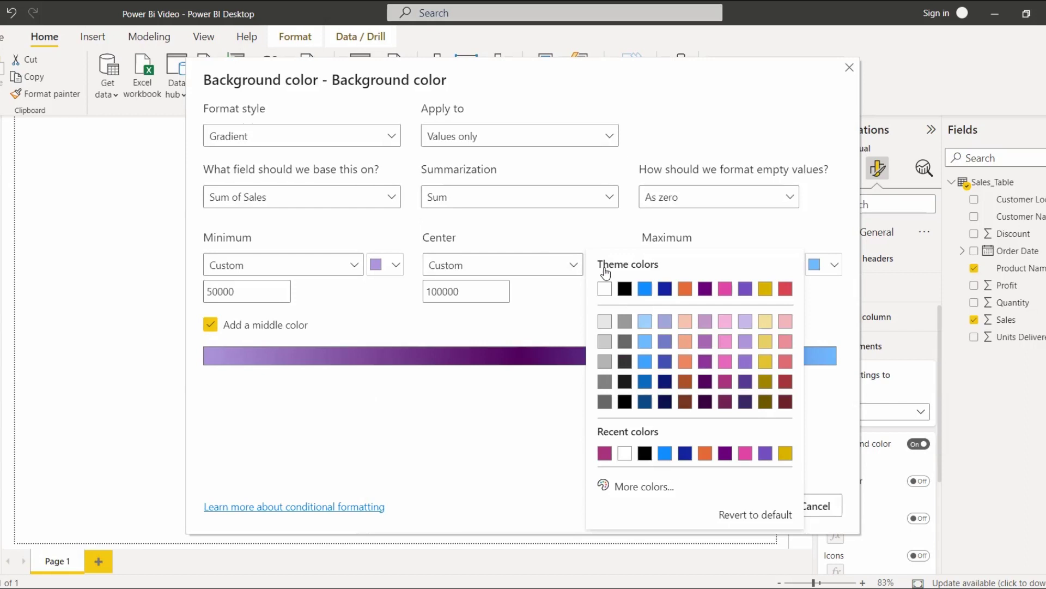
left_click(714, 338)
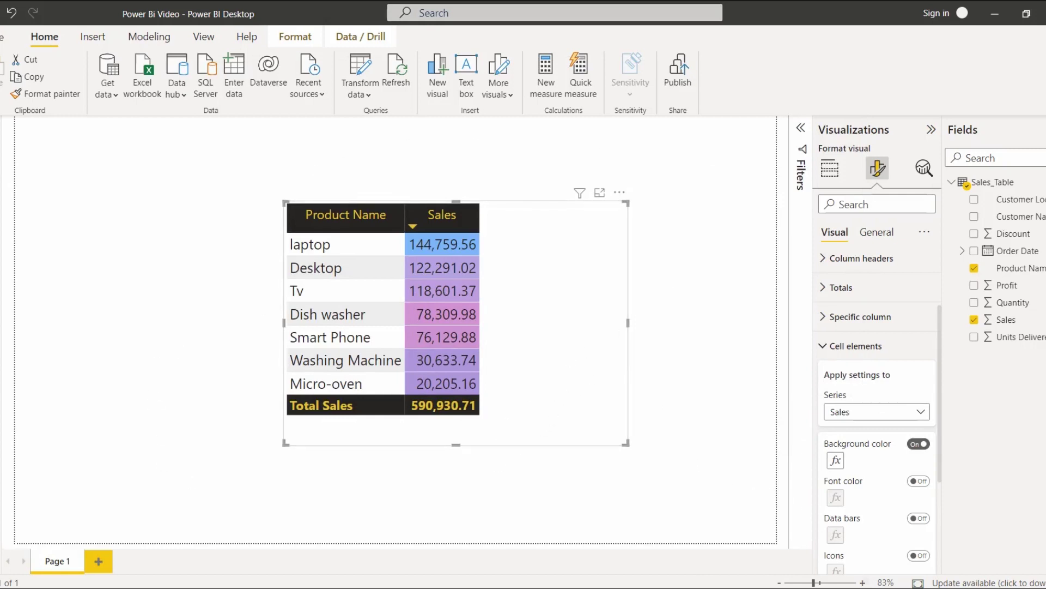
left_click(571, 459)
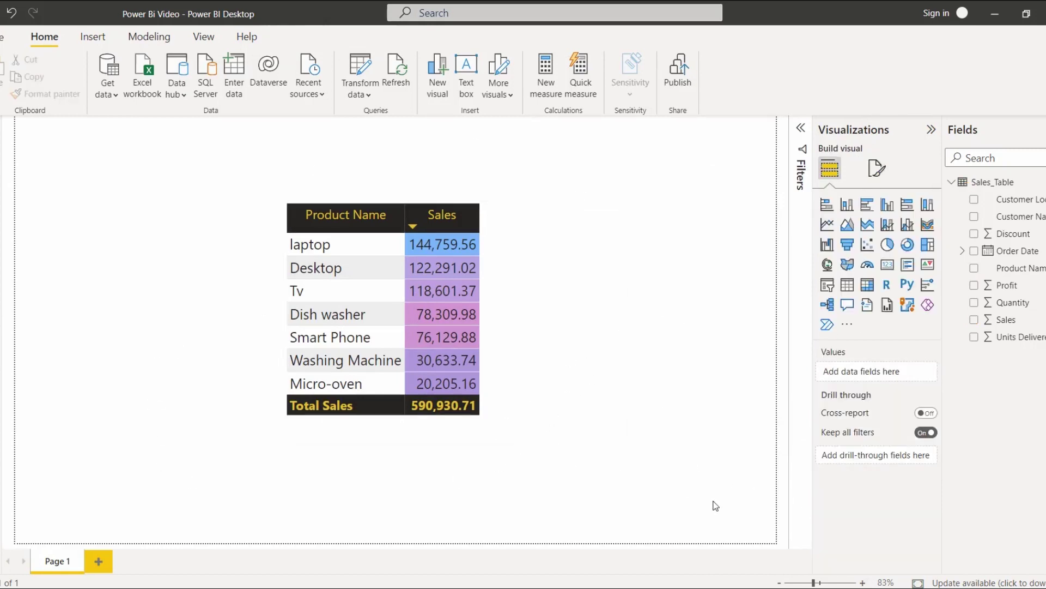